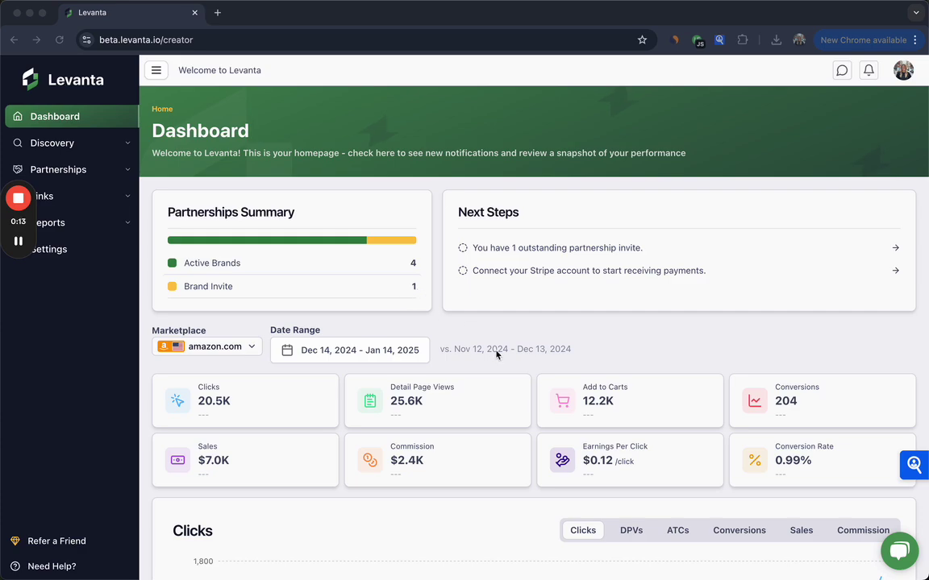
Set the dashboard's date range to the Last 3 Months preset
scroll(497, 355, down, 3)
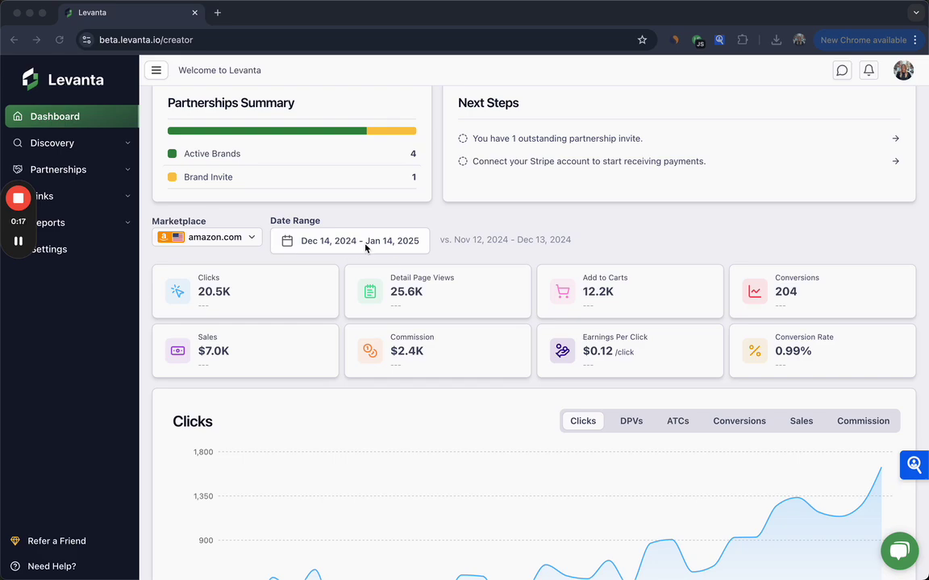
click(358, 245)
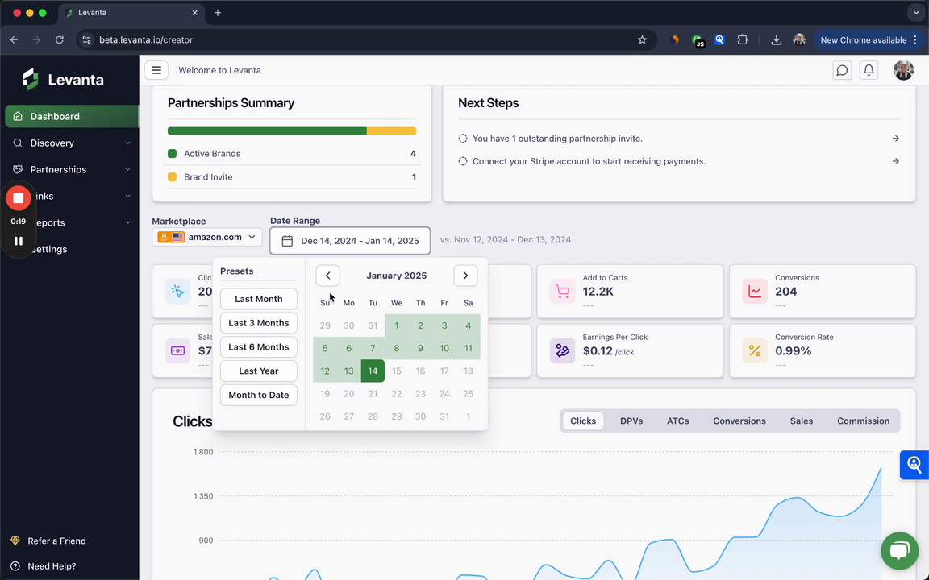
click(265, 330)
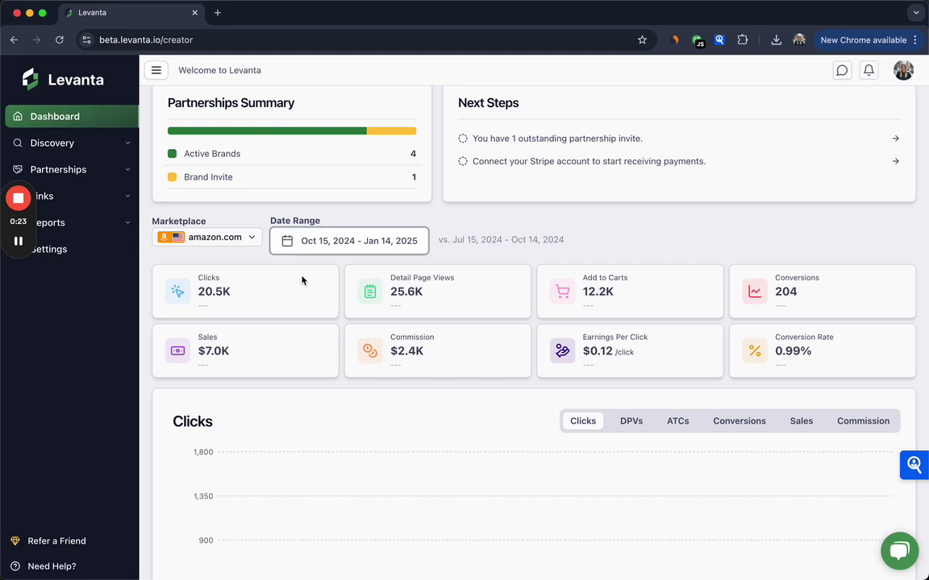
Browse the date range calendar back to October 2024, and apply the Last Month preset to the dashboard
click(303, 246)
click(327, 276)
click(326, 276)
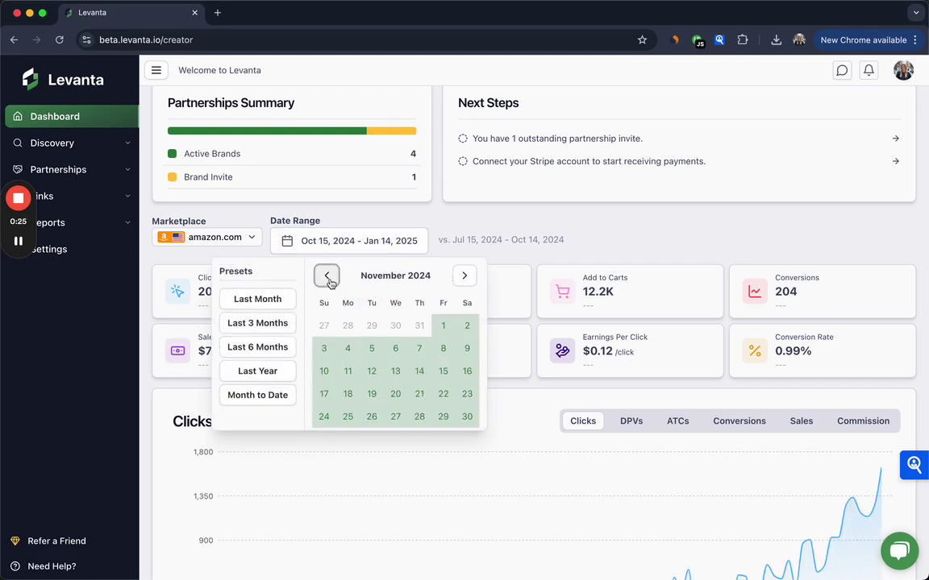
click(326, 276)
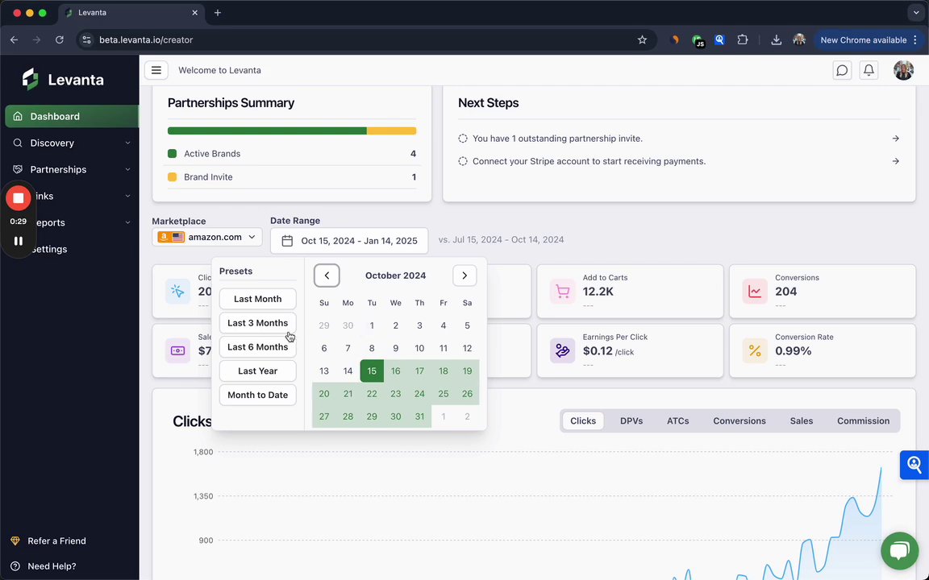
click(260, 301)
Review the dashboard's DPVs, ATCs and Conversions charts, along with the top products and top brands
scroll(528, 237, down, 3)
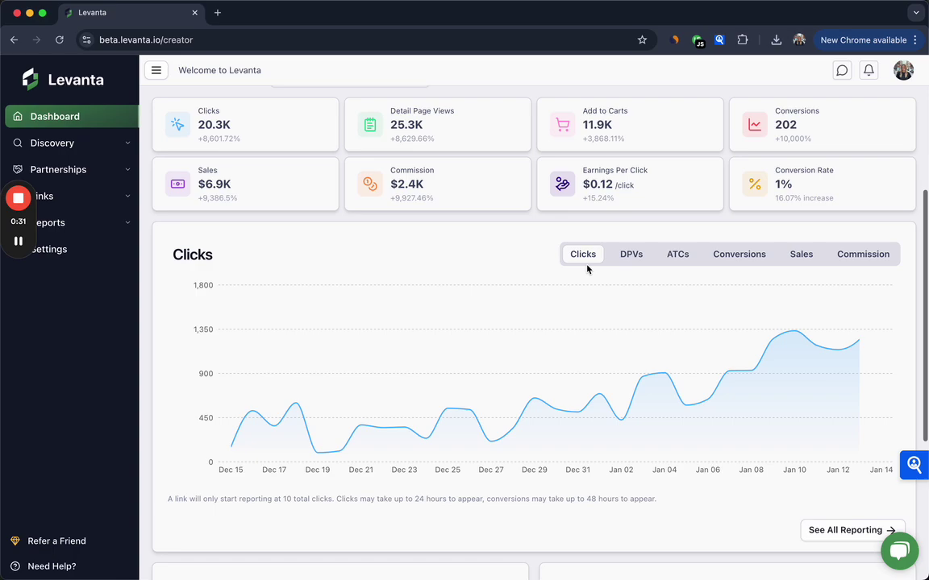
scroll(588, 268, down, 1)
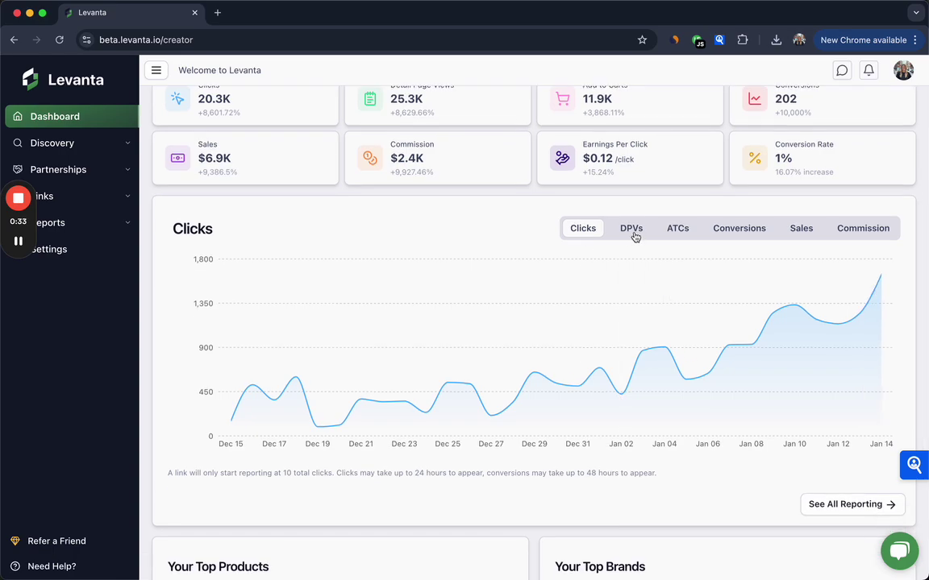
click(633, 234)
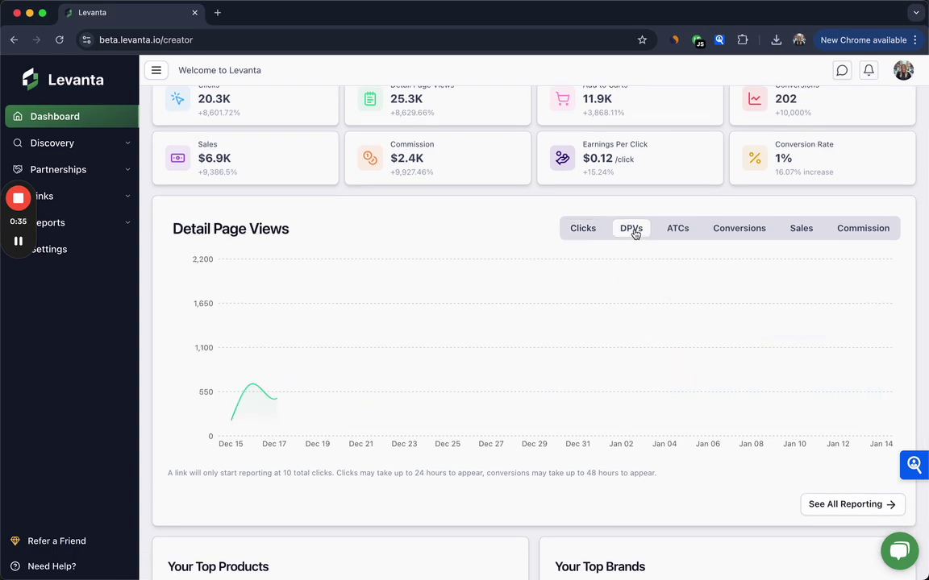
click(680, 232)
click(723, 230)
scroll(740, 299, down, 5)
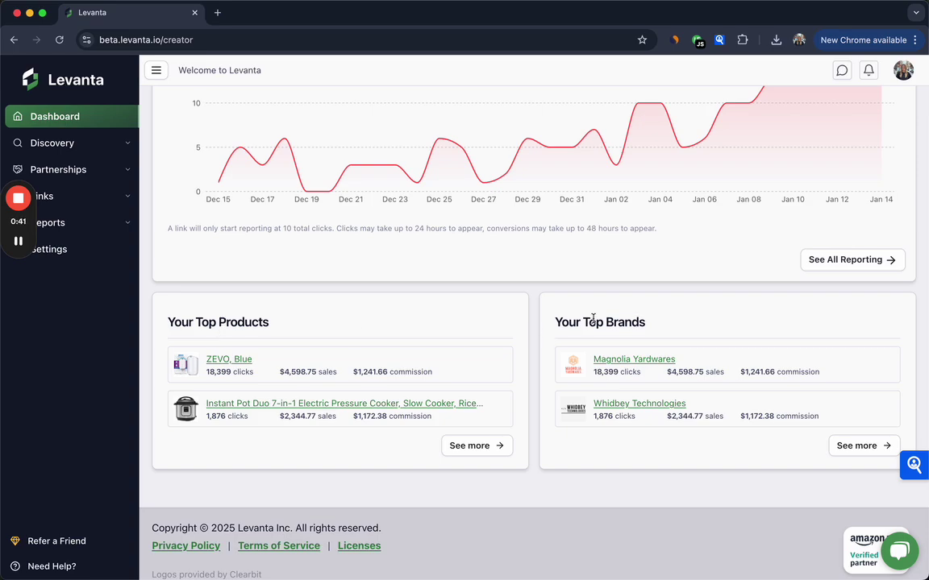
scroll(429, 323, up, 3)
scroll(429, 322, up, 5)
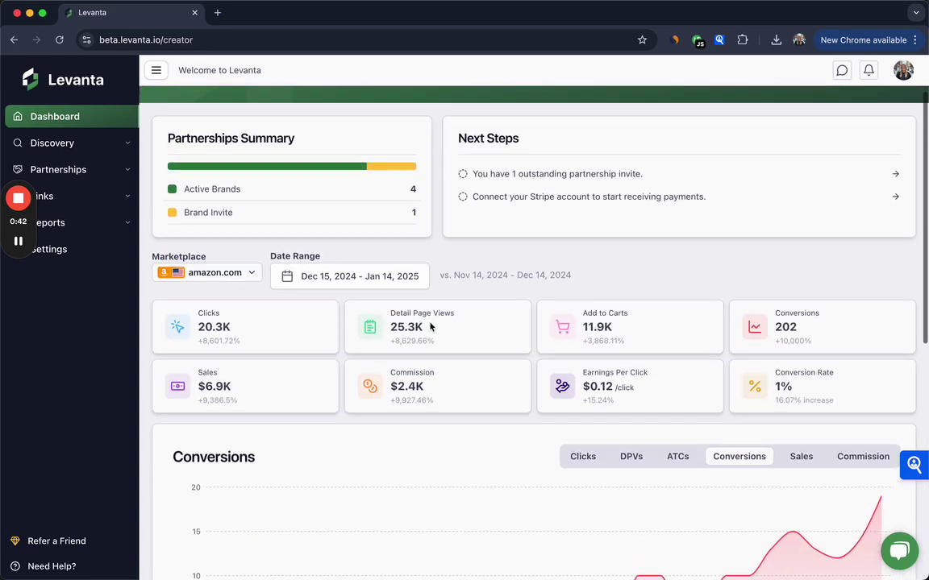
Look through the Product Catalogue and open the Infantino Lil' Nibbles baby teether under Best Sellers in Baby
click(64, 152)
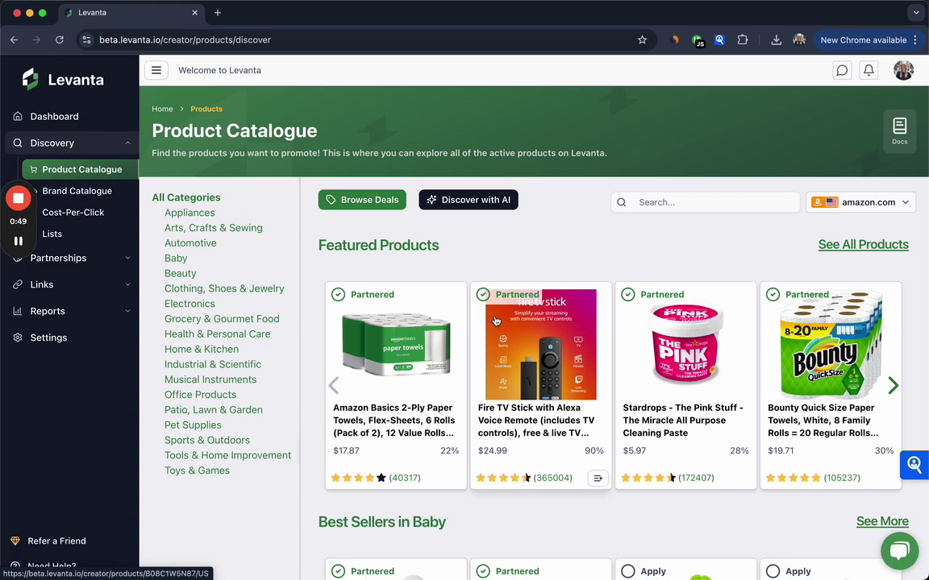
scroll(491, 323, down, 3)
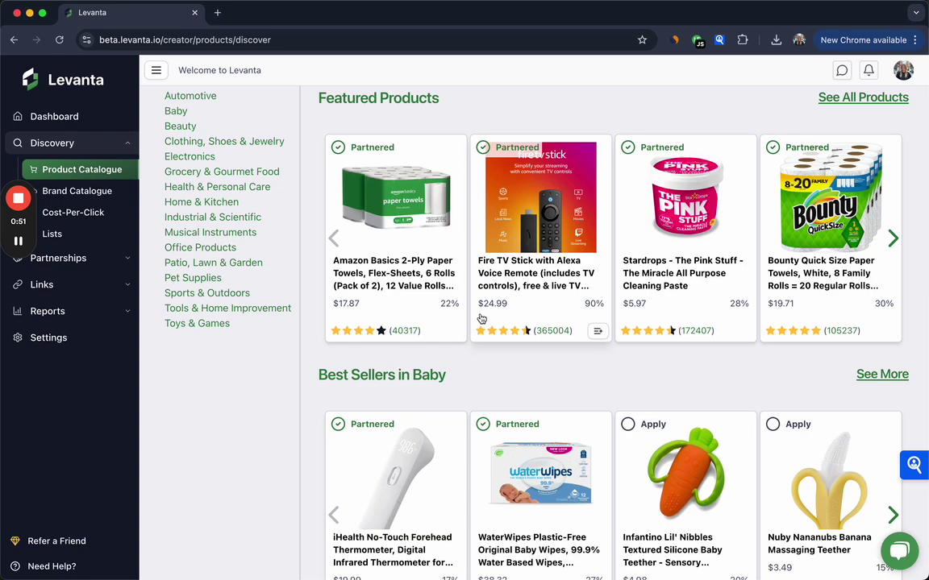
scroll(485, 321, up, 2)
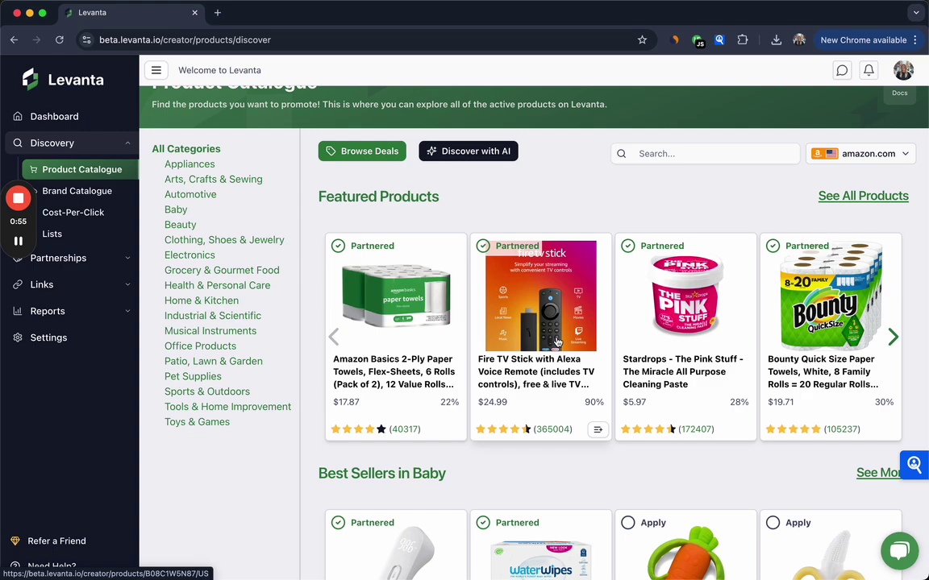
scroll(501, 310, down, 4)
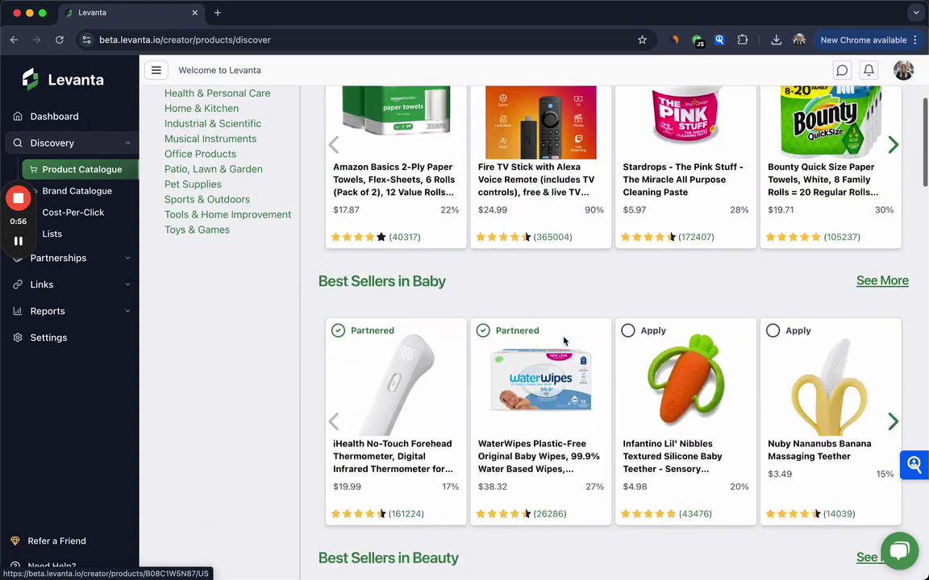
click(675, 385)
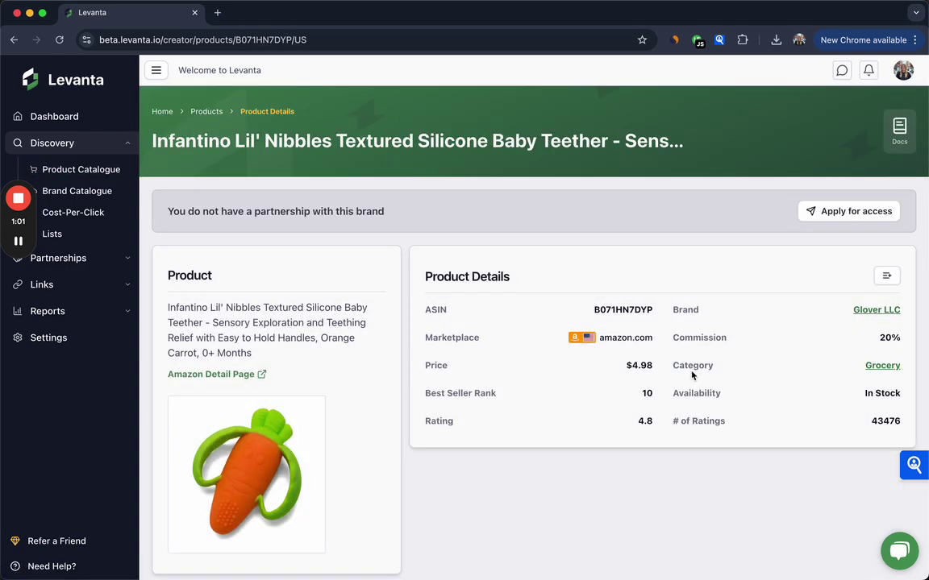
Start a partnership application to Glover LLC, accept its terms and conditions, and dismiss the application without submitting it
click(829, 214)
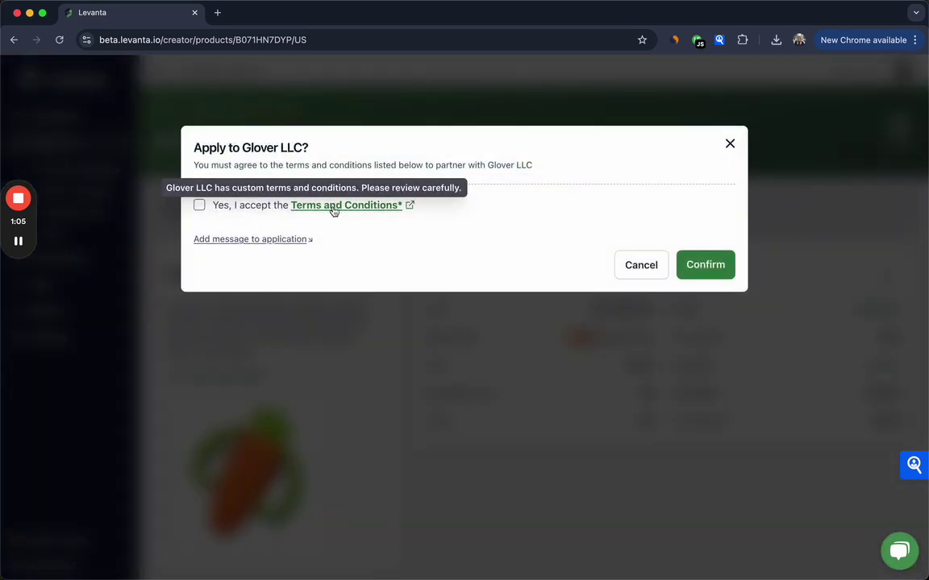
click(199, 206)
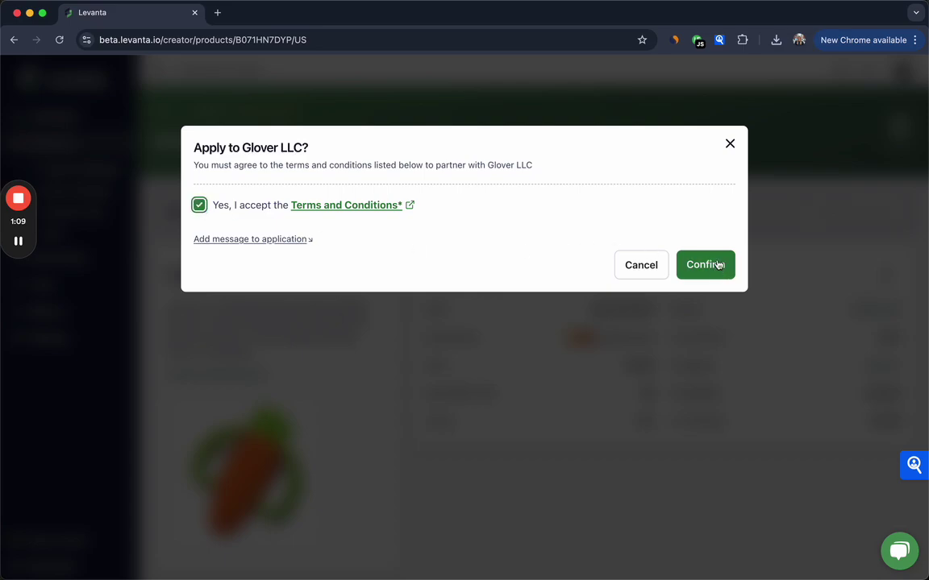
click(730, 152)
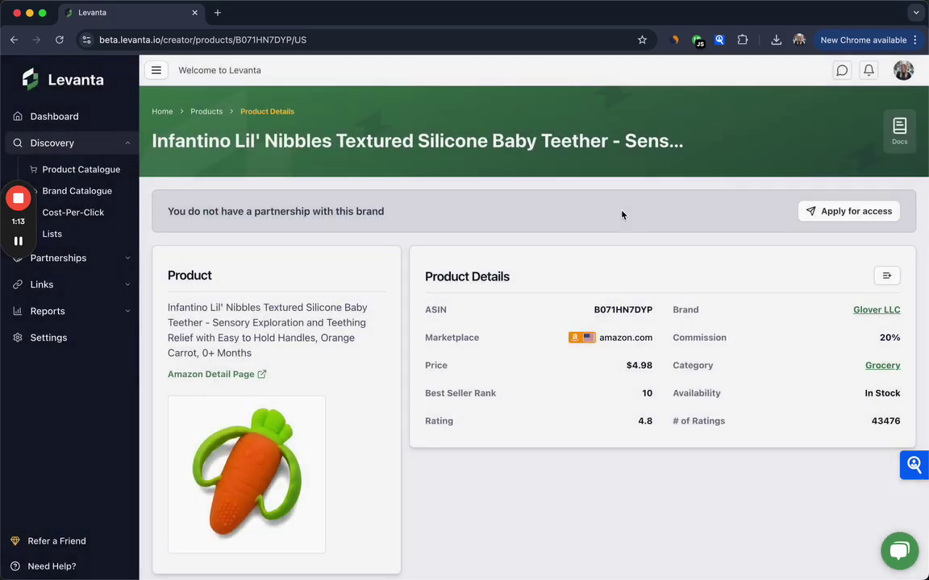
From Best Sellers in Baby, open the Breathable Nursing Cover product, view the BeBe Boutique partnership acceptance form, and dismiss it
click(14, 40)
scroll(498, 300, down, 3)
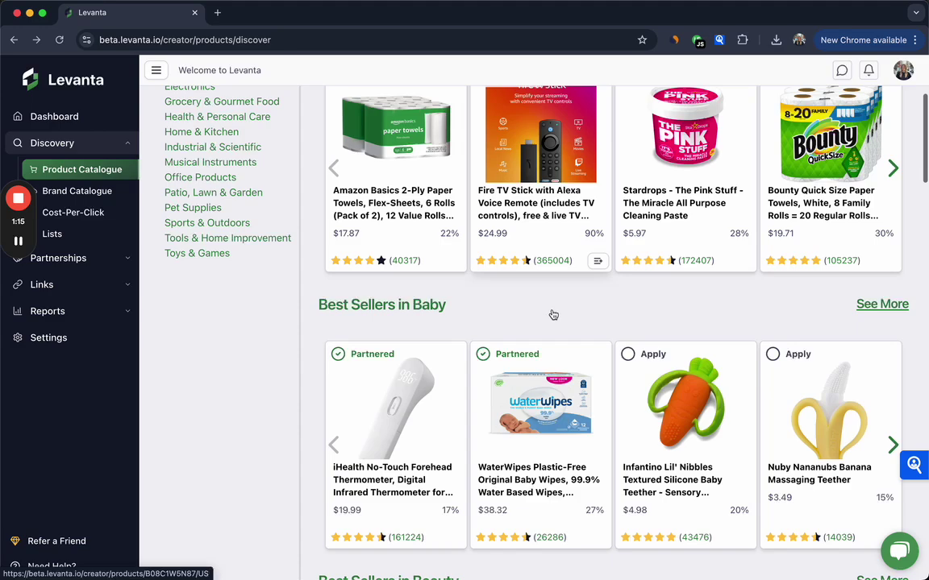
click(890, 442)
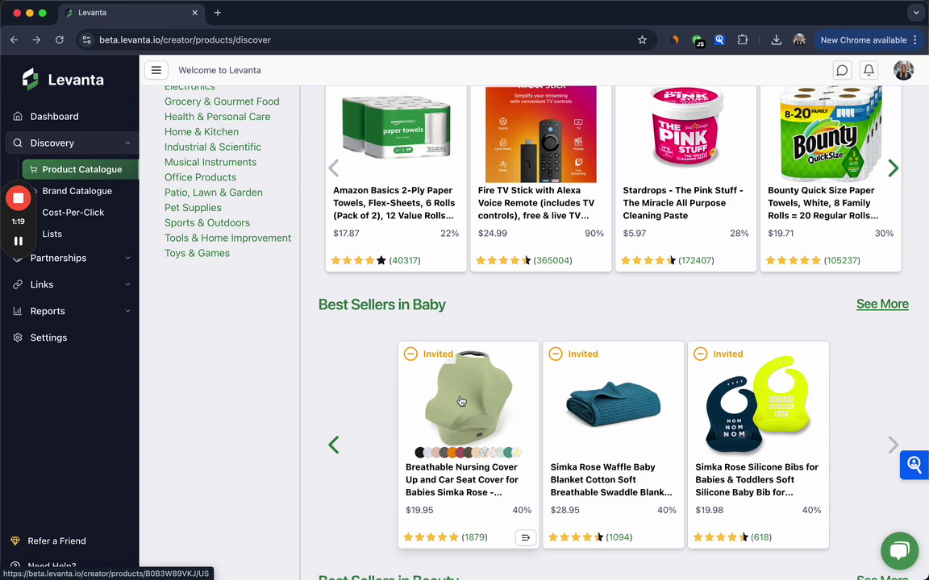
click(461, 401)
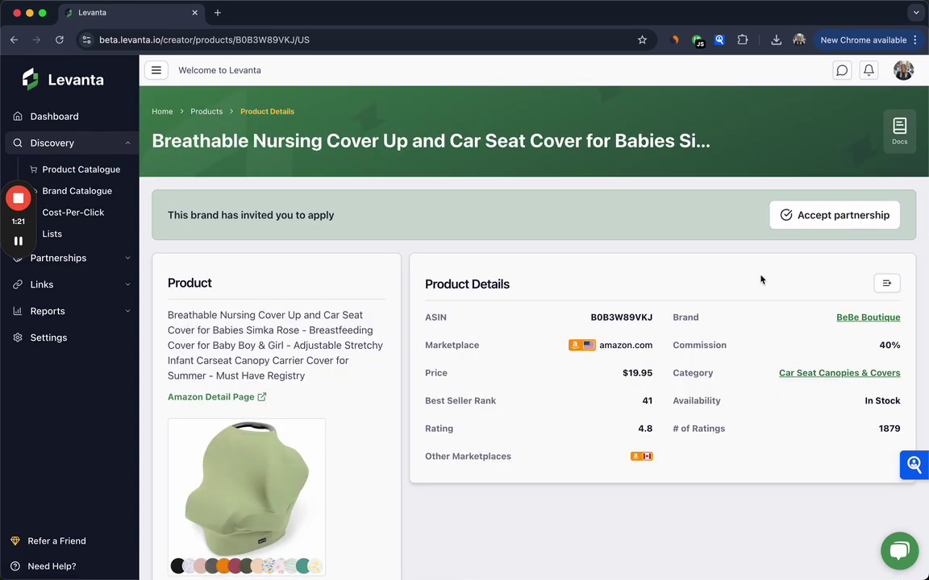
click(804, 221)
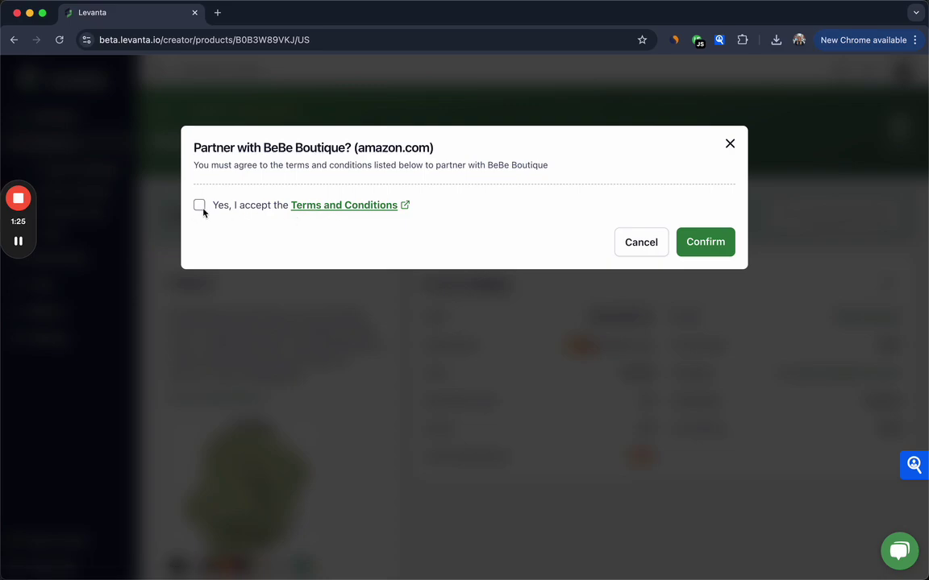
click(729, 143)
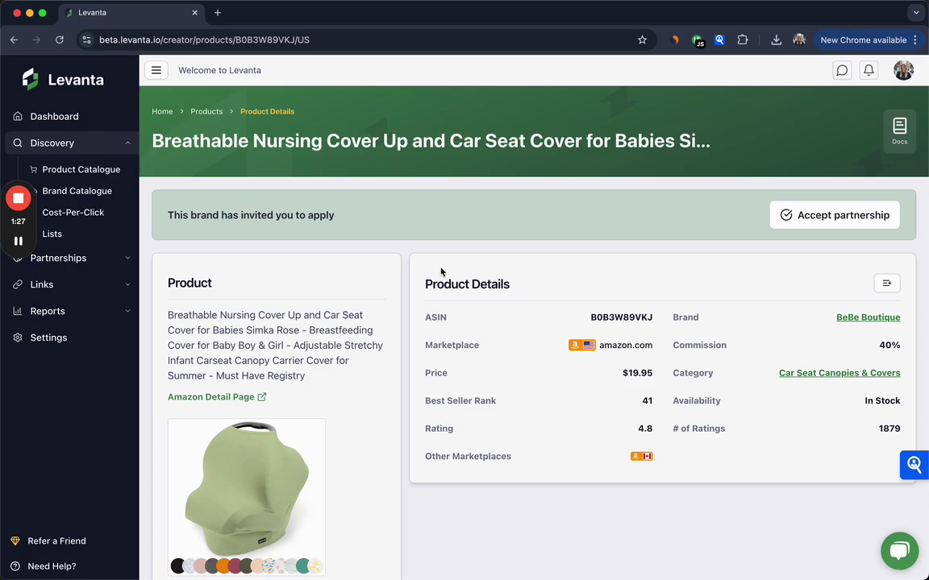
Open the Amazon Basics 2-Ply Paper Towels from the catalogue's Featured Products and check its commission rate
click(14, 40)
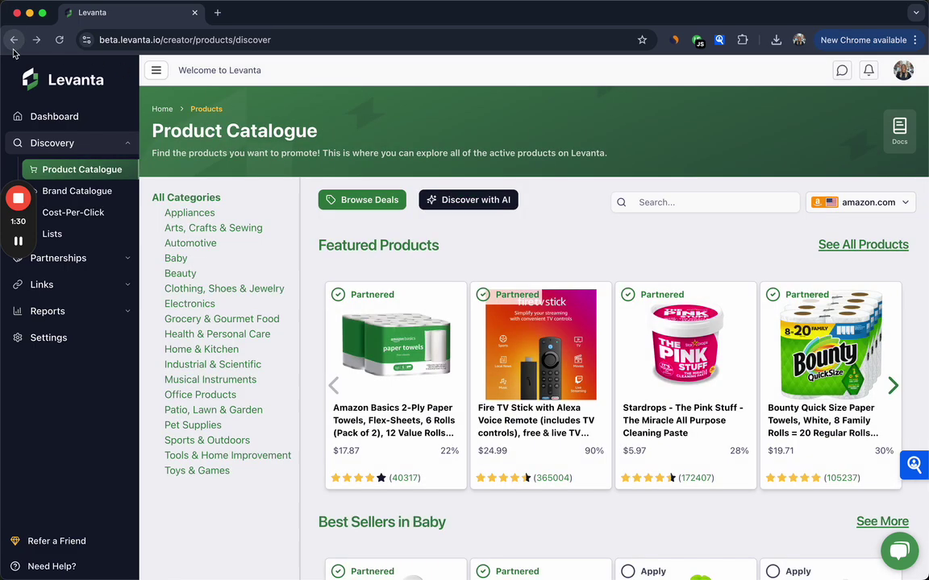
click(380, 359)
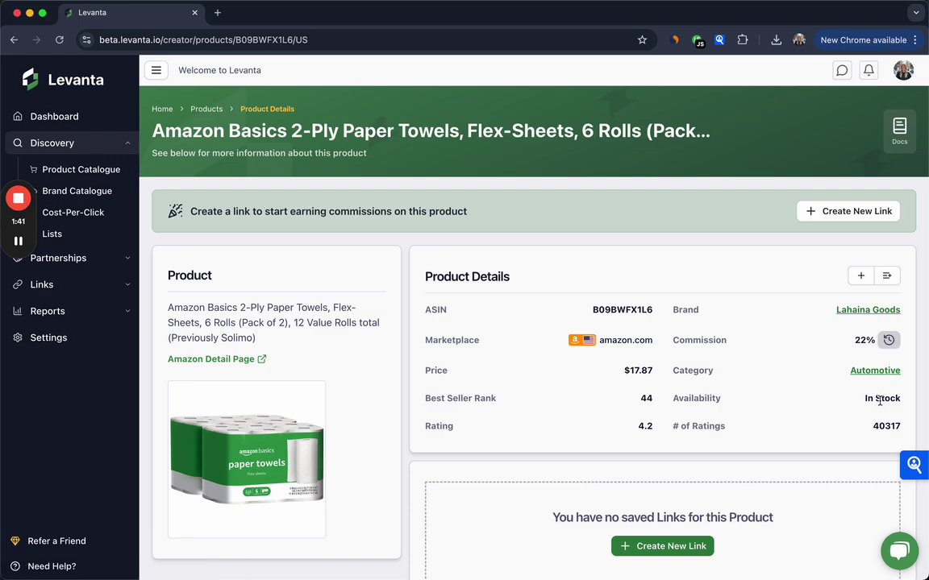
double_click(860, 340)
triple_click(861, 340)
scroll(790, 387, down, 2)
scroll(789, 388, up, 2)
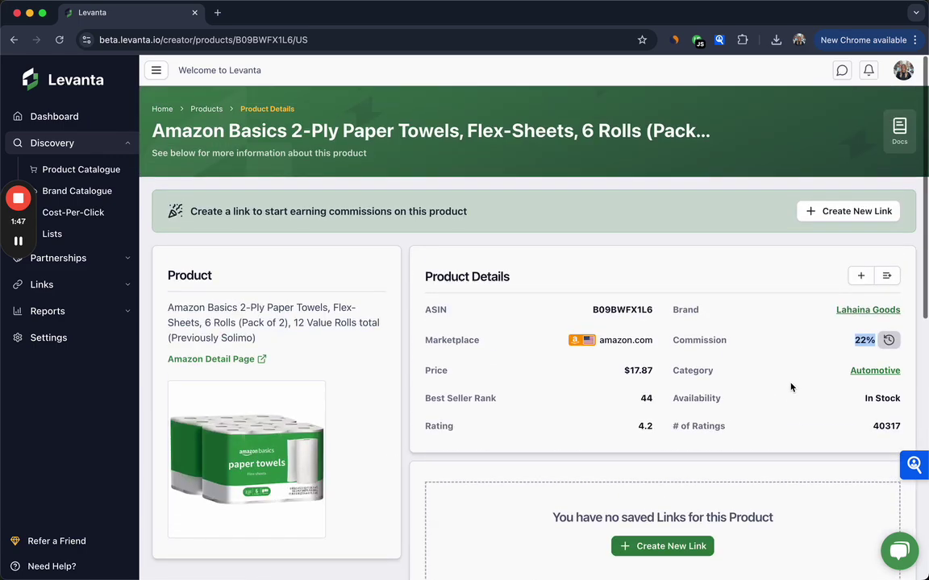
Start a new link for the paper towels, turn off Mobile Optimized Link, and highlight the full generated URL
click(819, 215)
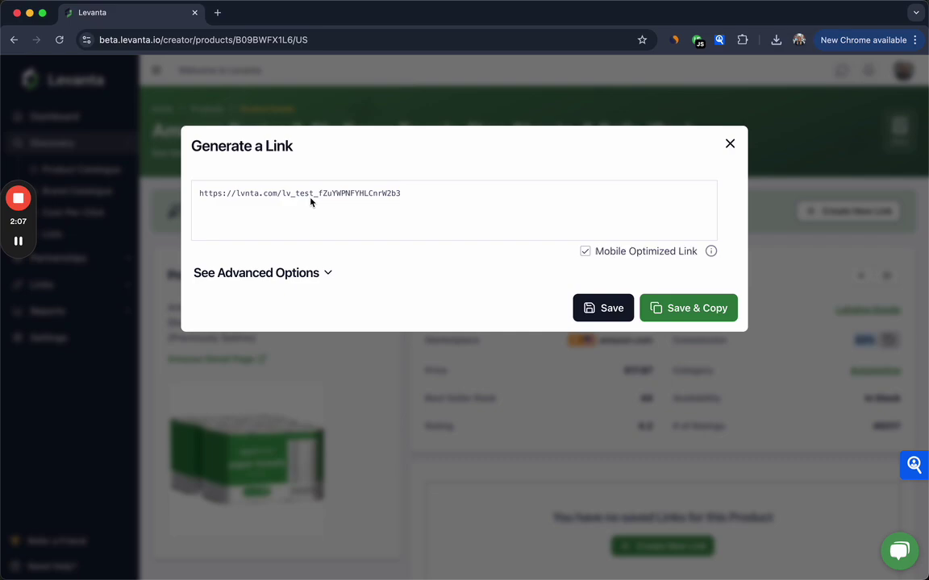
click(585, 252)
drag(482, 214, 181, 194)
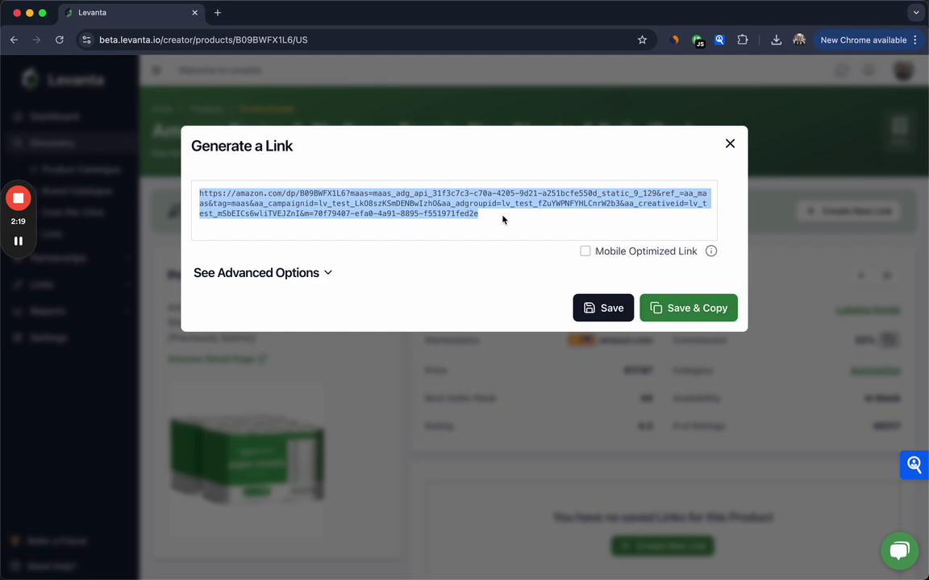
Assign the source "string" to the new link under its advanced options, and save and copy the link
click(279, 274)
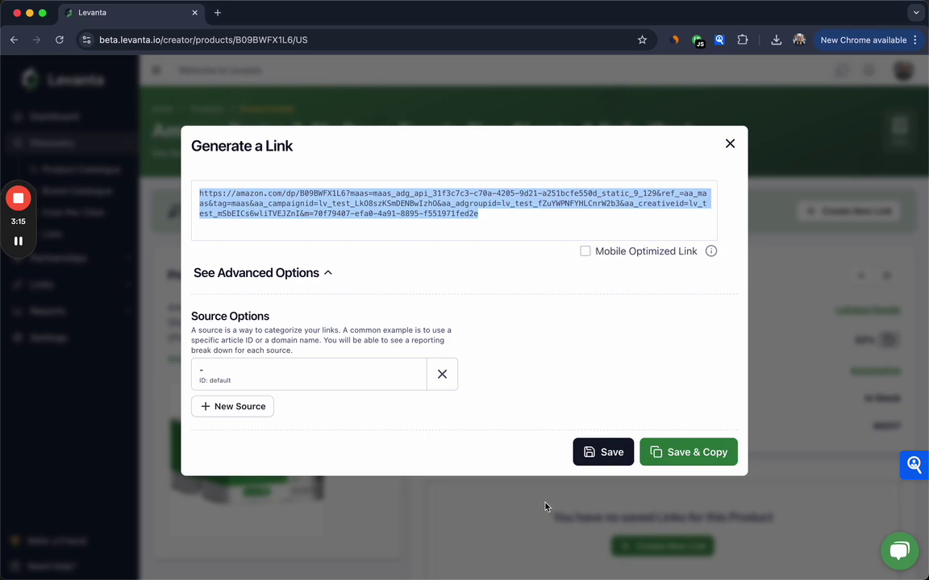
click(337, 379)
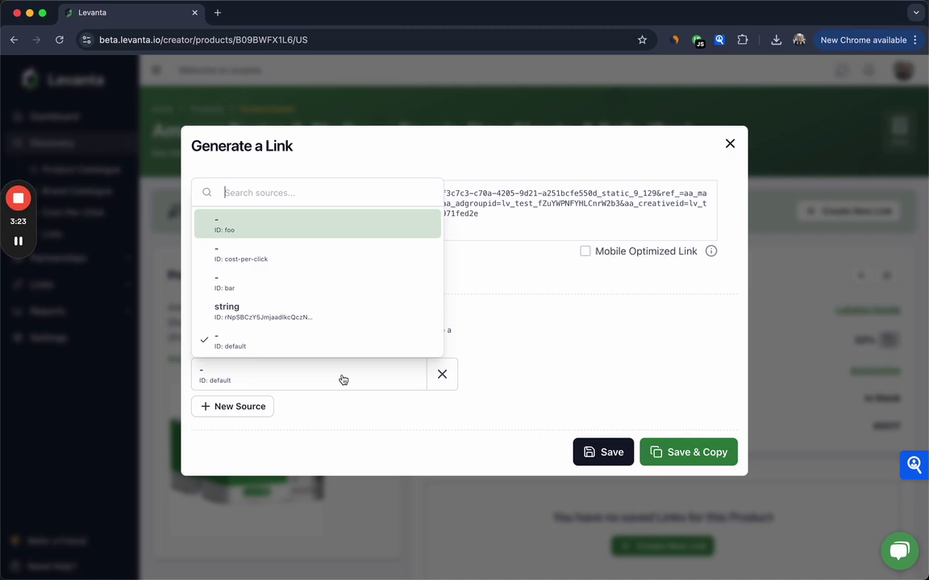
click(254, 313)
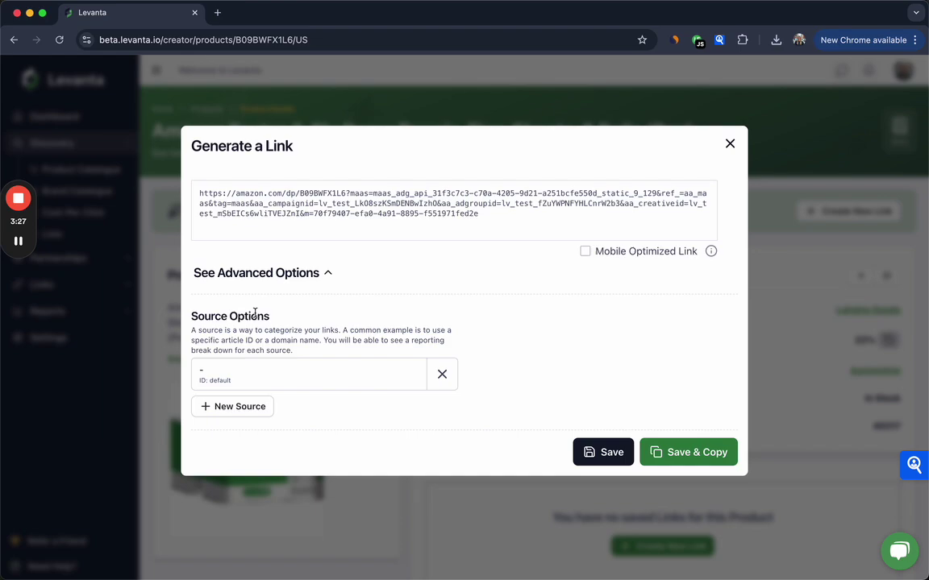
click(713, 454)
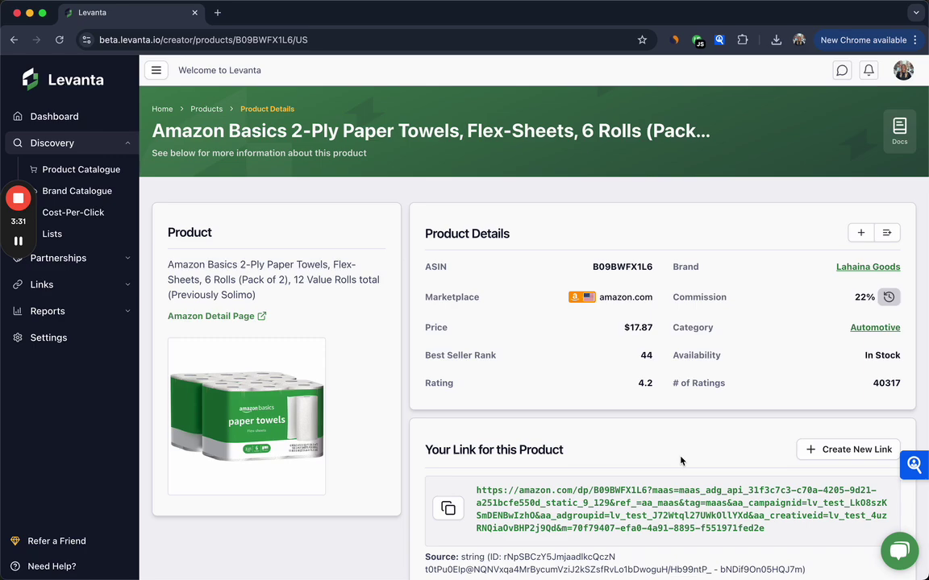
scroll(677, 451, down, 3)
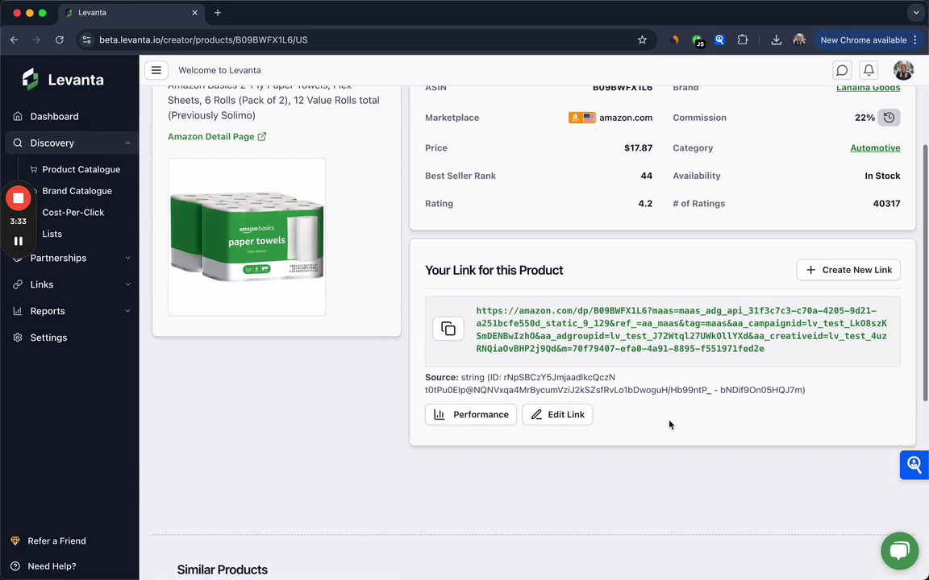
Return to the Product Catalogue and browse the products with deals
click(105, 171)
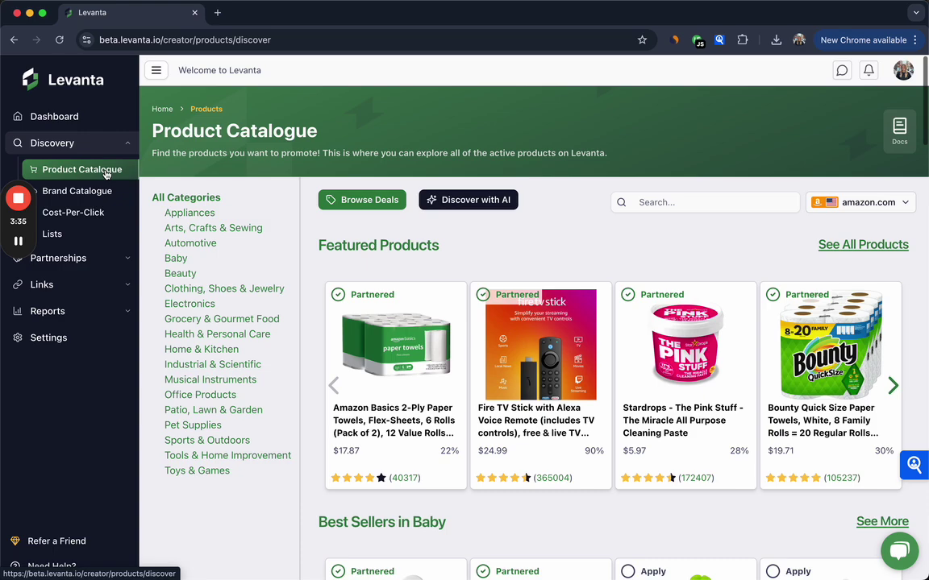
click(370, 201)
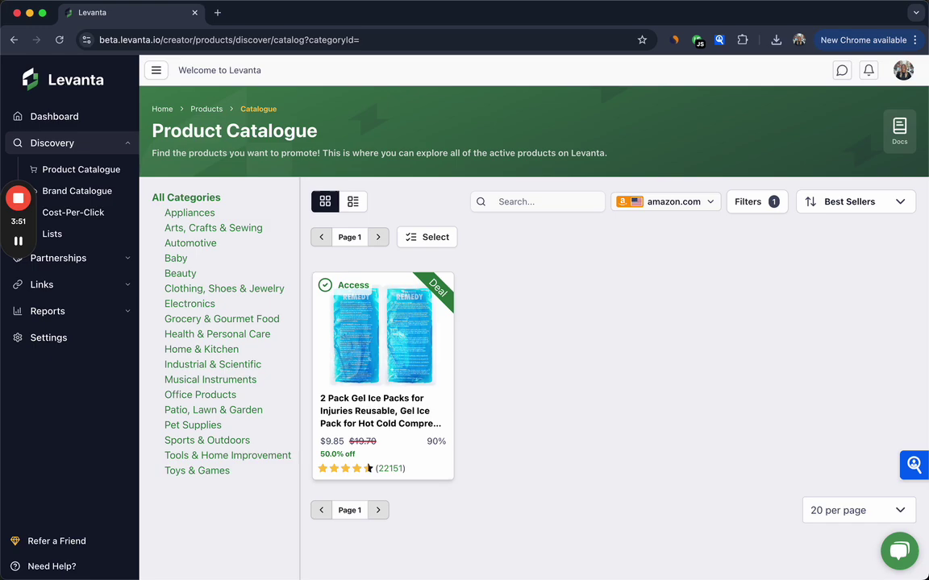
Filter the Product Catalogue to show only upcoming deals, and reset the product filter
click(747, 202)
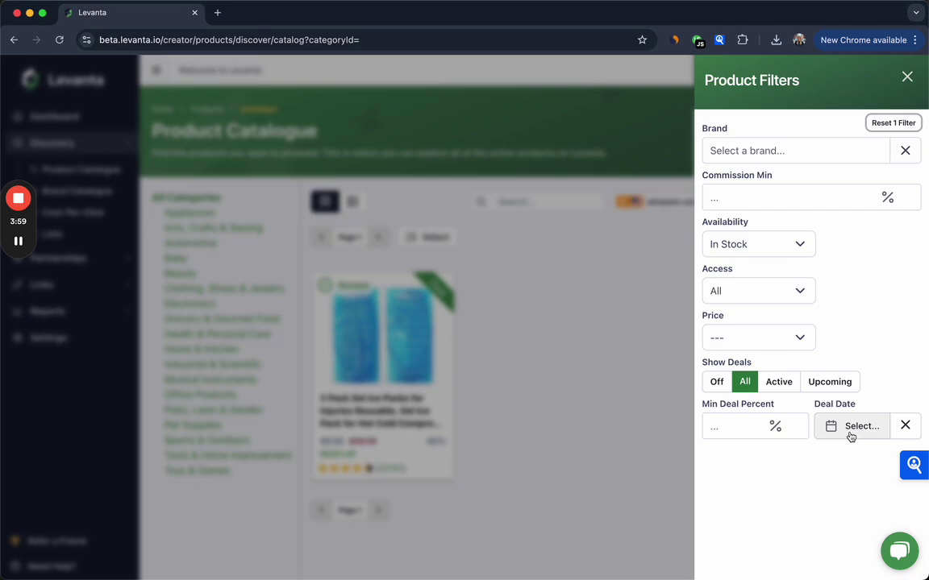
click(841, 383)
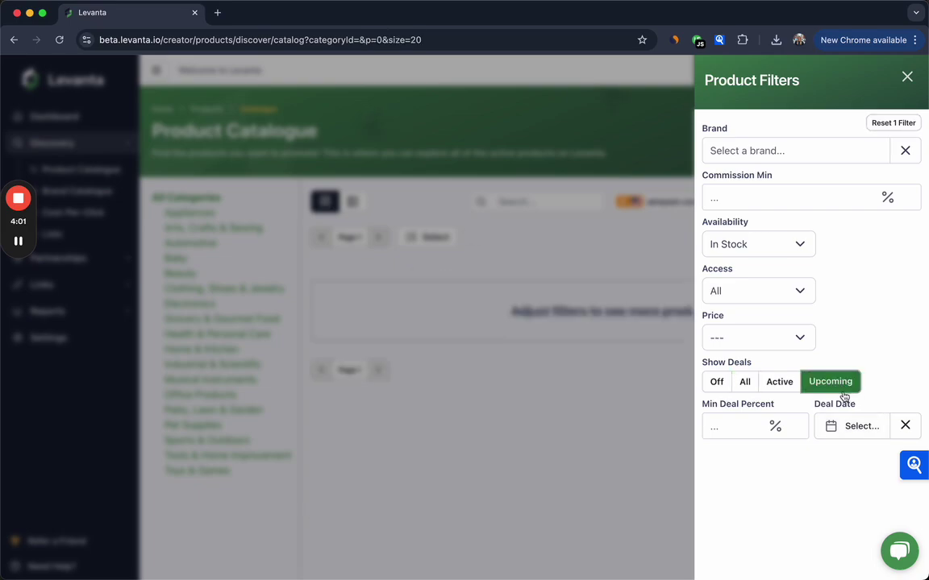
click(896, 123)
click(214, 209)
Return to the Product Catalogue's main page and open AI Product Discovery
click(81, 170)
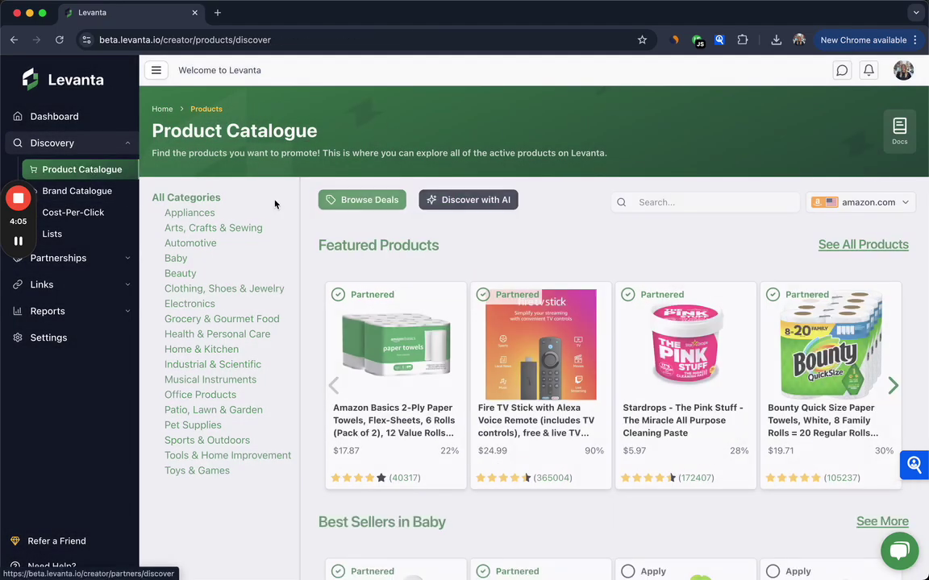
click(443, 203)
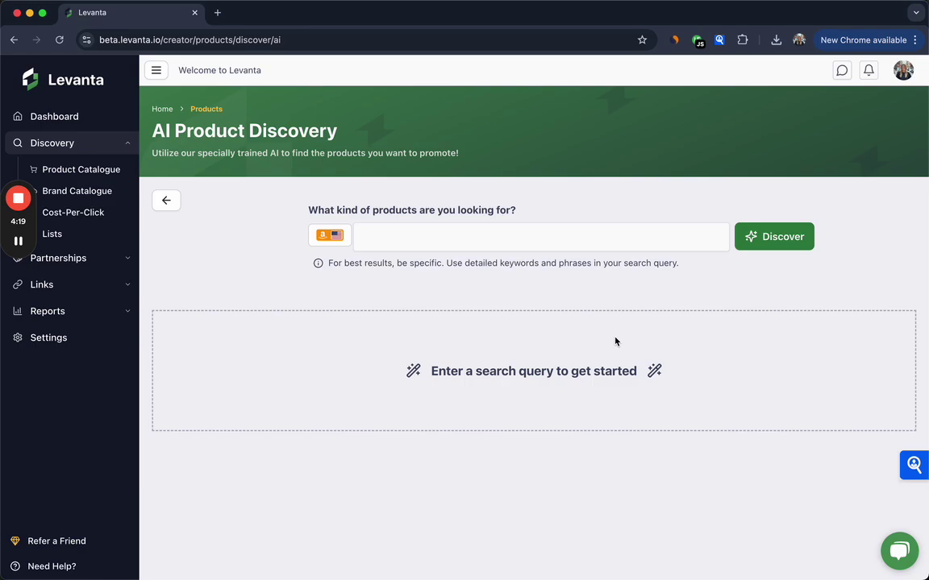
Open the Brand Catalogue and browse the brands available on amazon.com
click(72, 195)
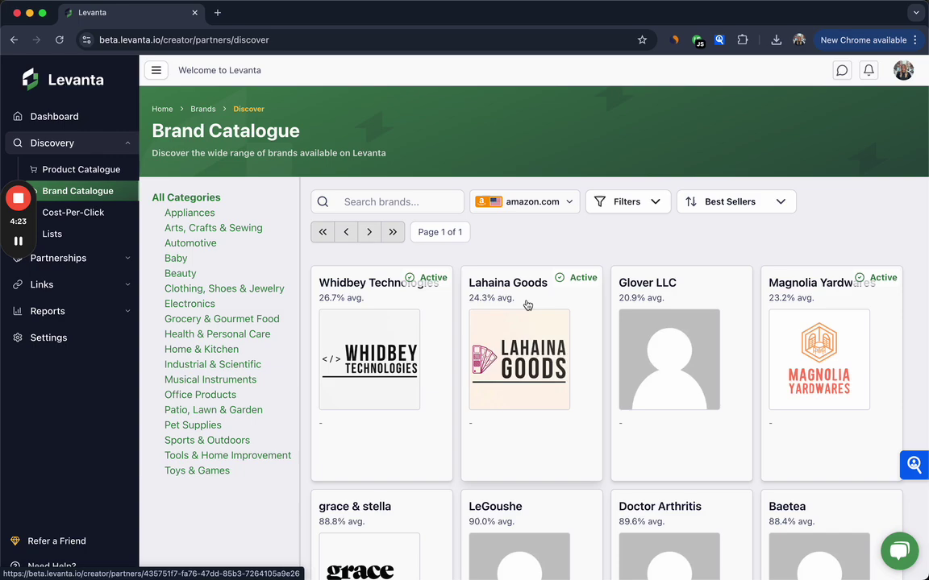
scroll(520, 339, down, 6)
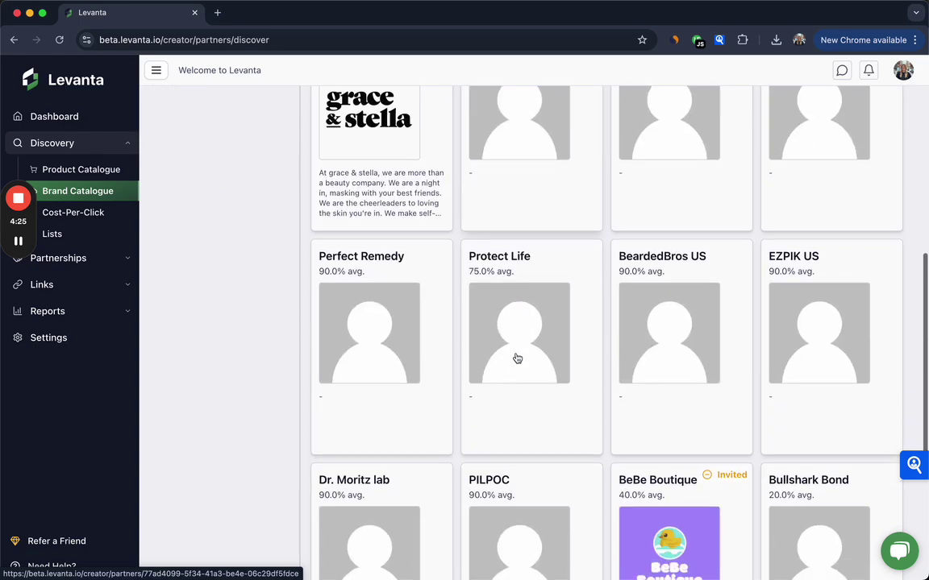
scroll(516, 358, down, 3)
scroll(517, 358, up, 6)
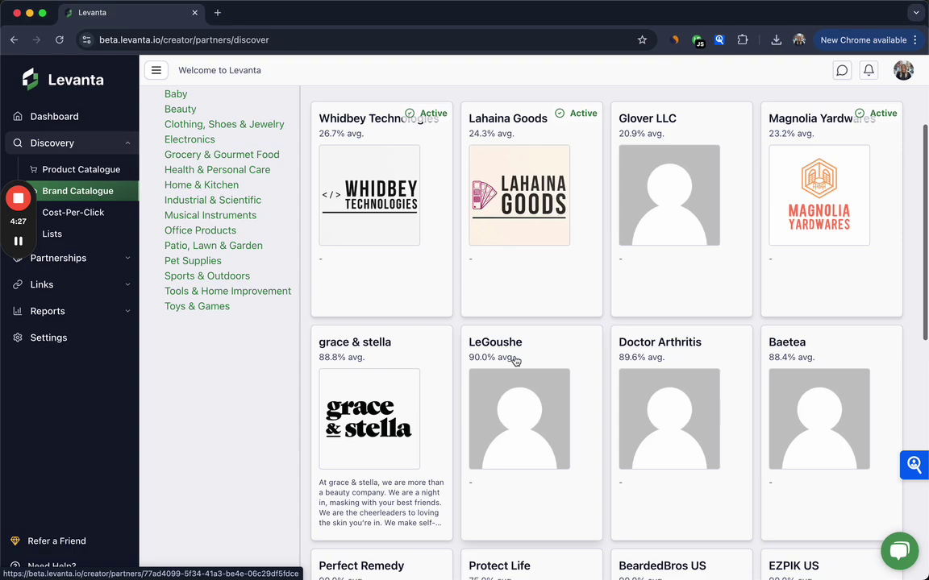
scroll(515, 360, up, 2)
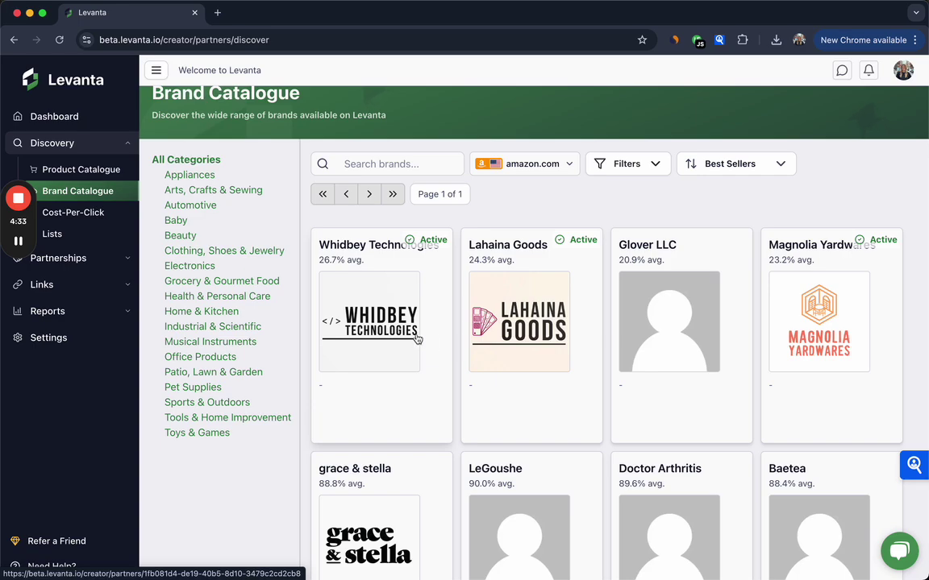
Browse the Cost-Per-Click campaigns and check the remaining clicks on the first Bounty paper towels campaign
click(87, 213)
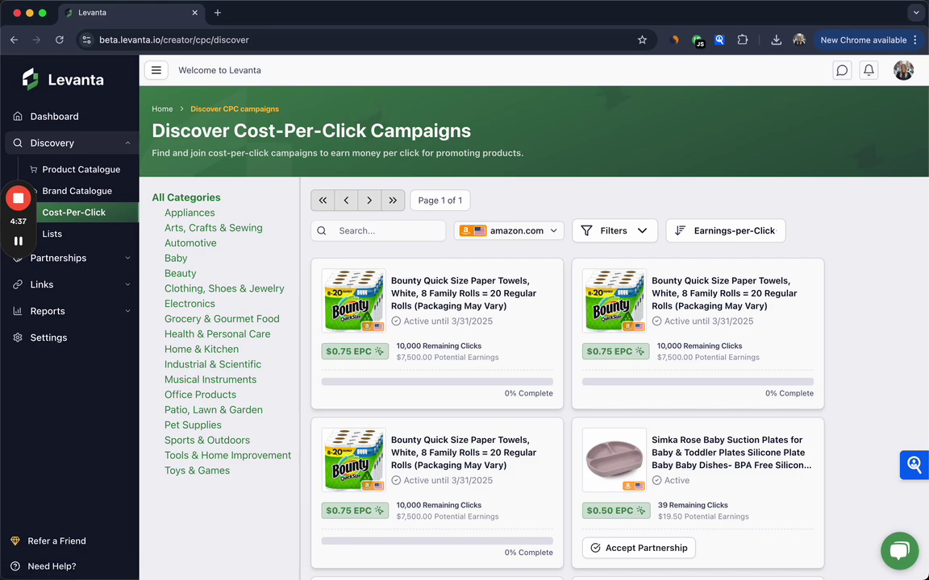
scroll(663, 452, down, 5)
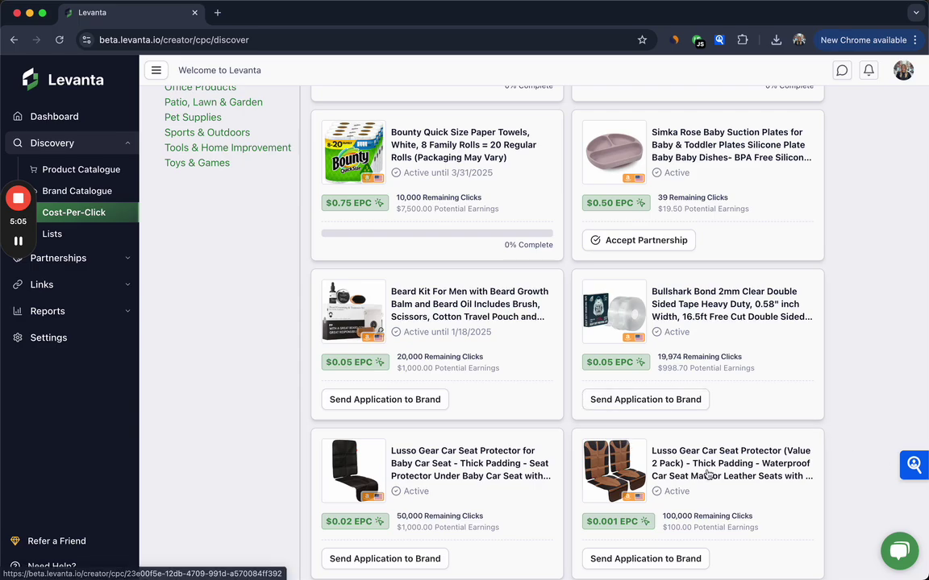
scroll(707, 475, up, 5)
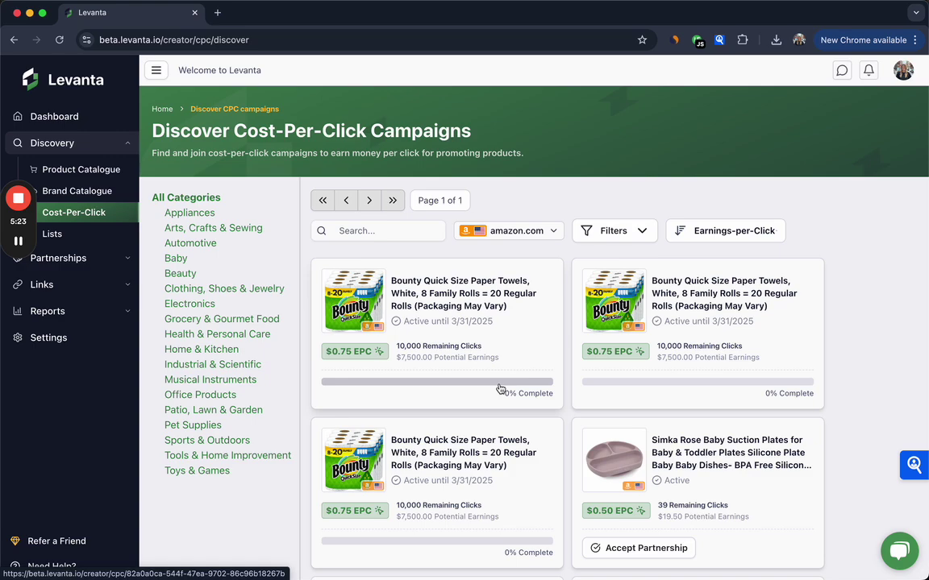
mouse_move(499, 390)
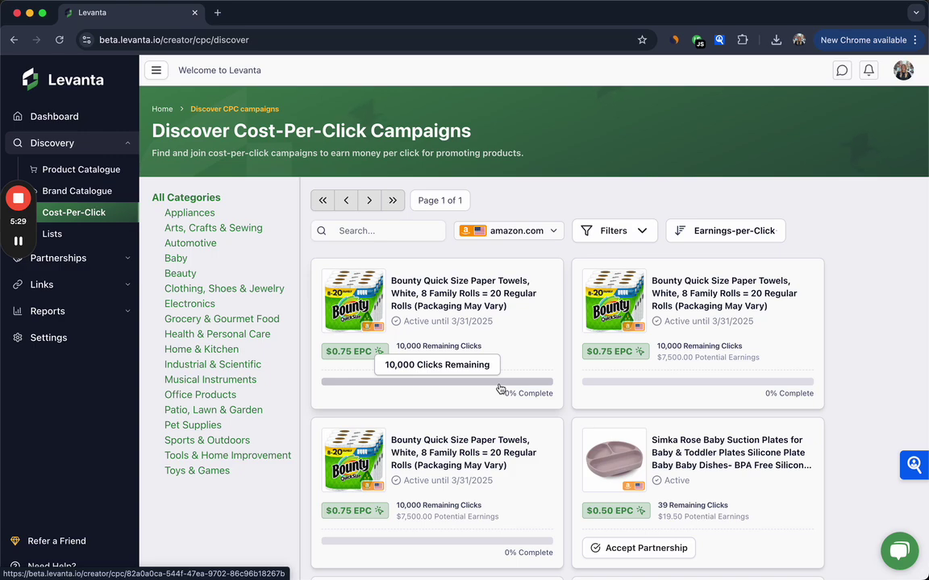
Open the first Bounty paper towels campaign's details and preview a new campaign link without saving it
click(469, 341)
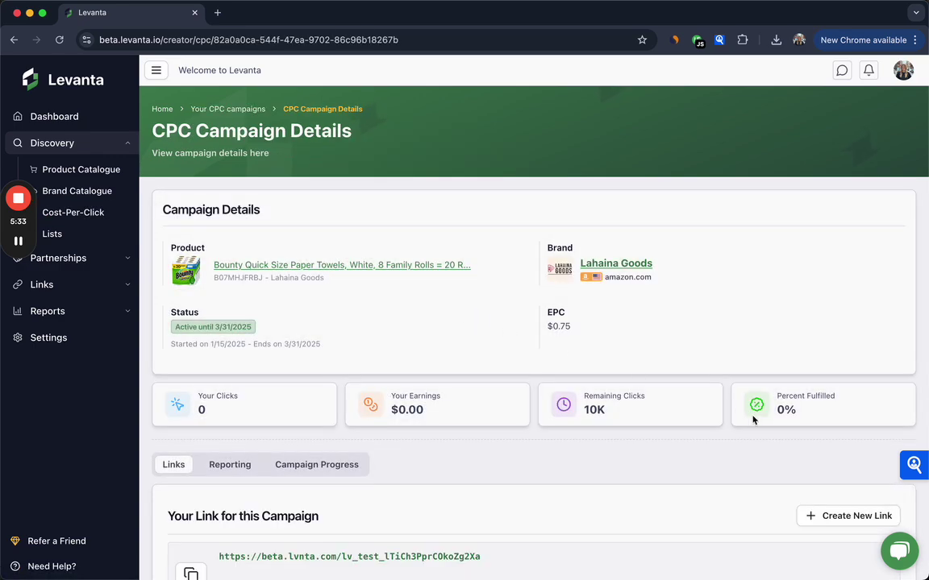
scroll(754, 420, down, 3)
click(848, 342)
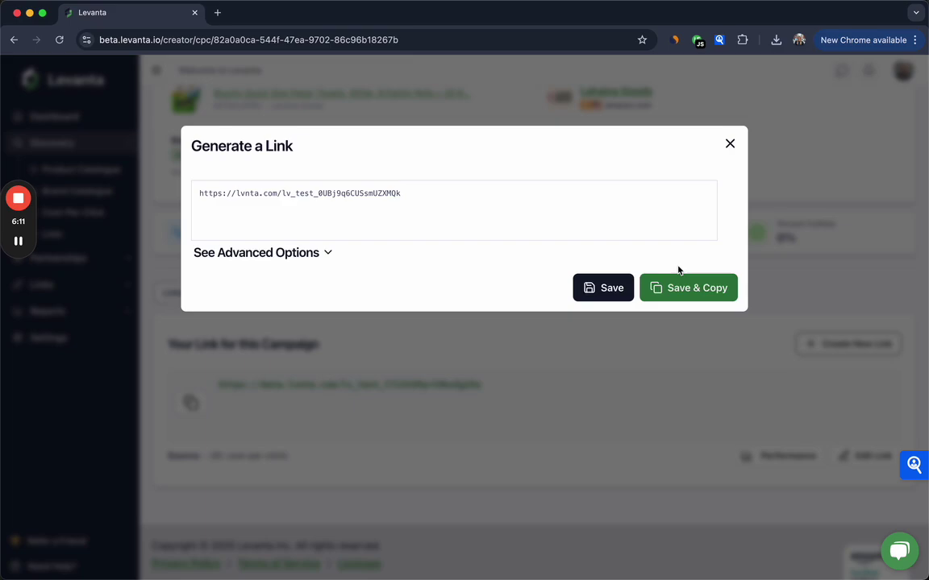
click(731, 147)
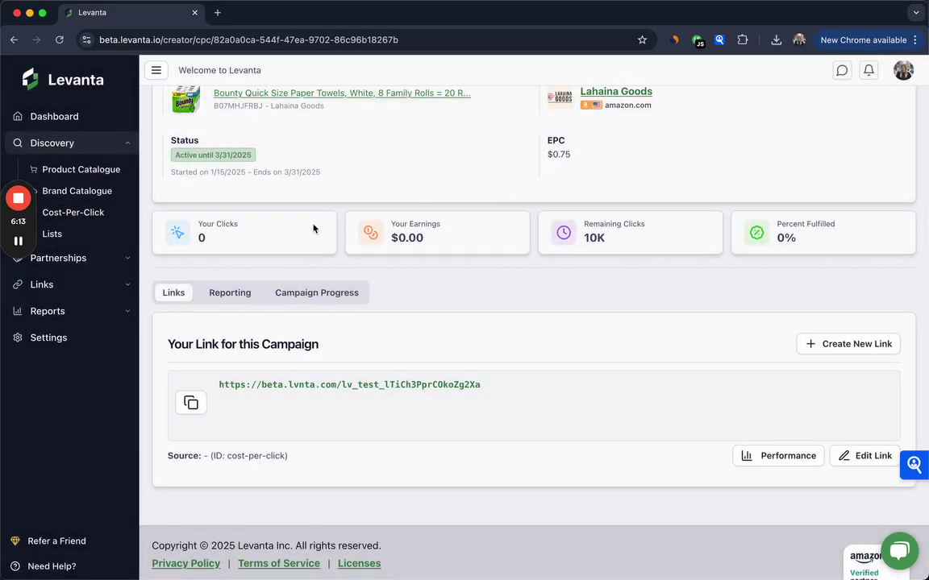
View the product lists under Discovery, and open the brand invites under Partnerships
click(53, 233)
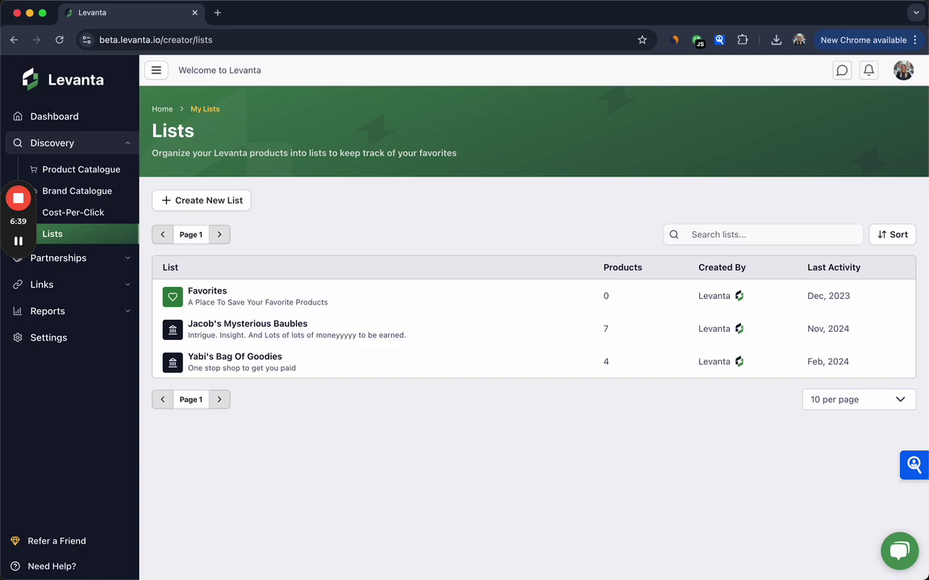
click(79, 257)
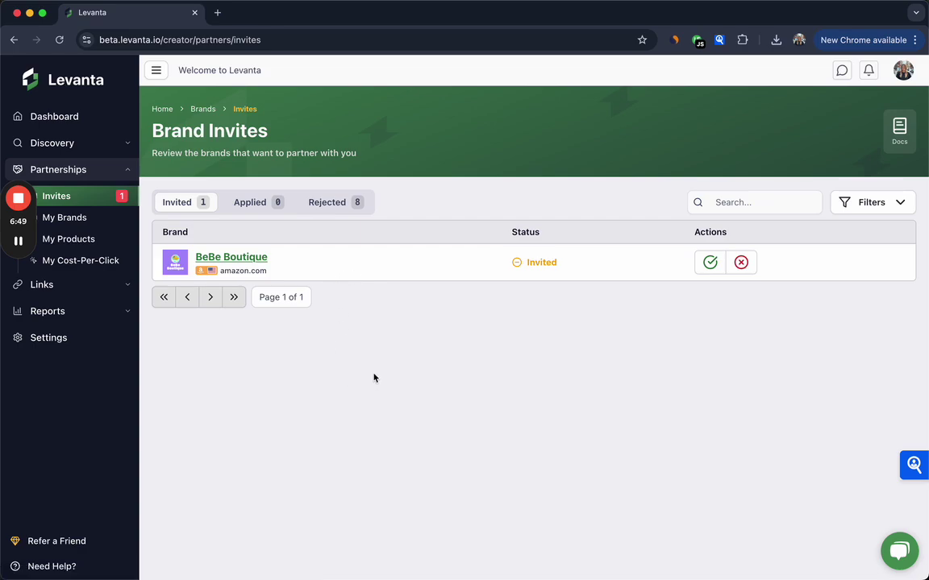
Start accepting BeBe Boutique's invite, agree to its Terms and Conditions, and close the dialog without confirming
click(710, 263)
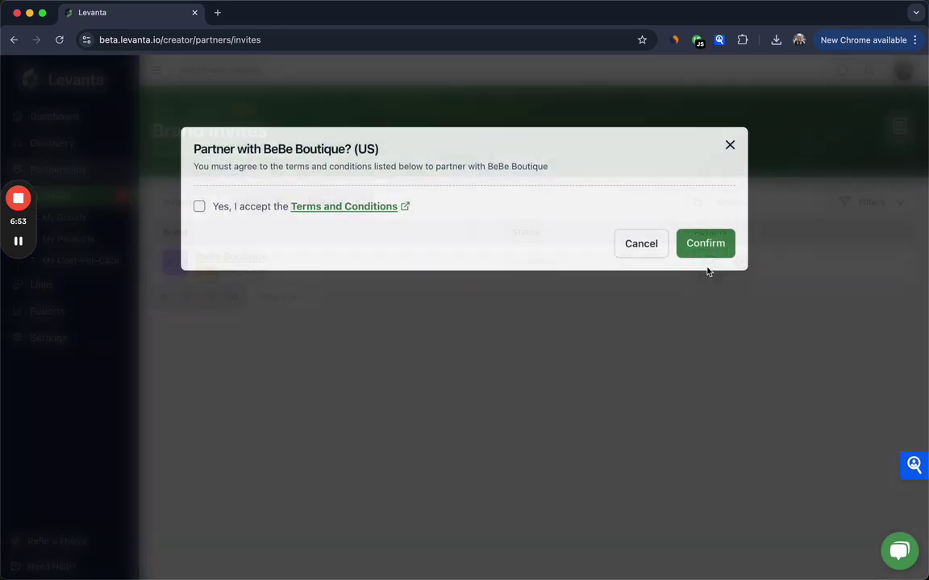
click(199, 205)
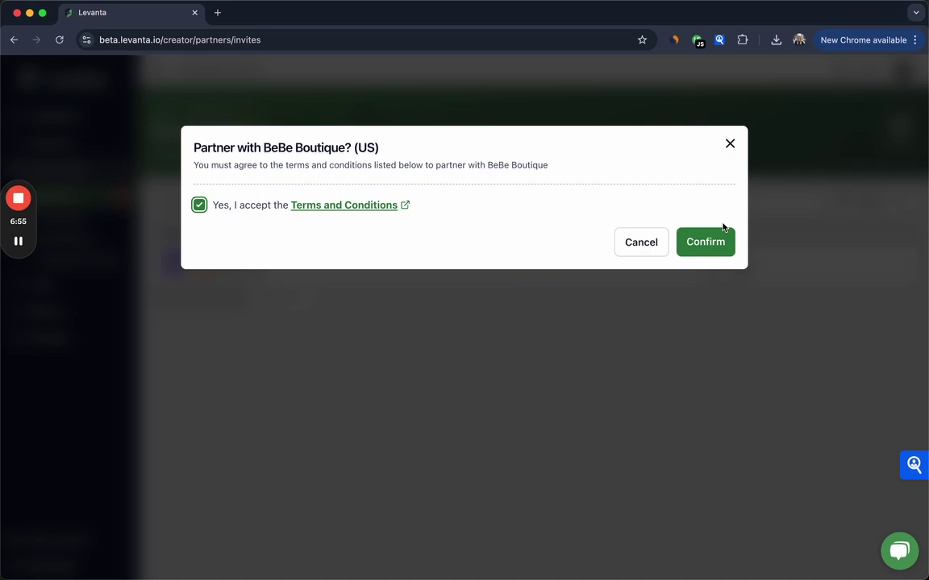
click(728, 145)
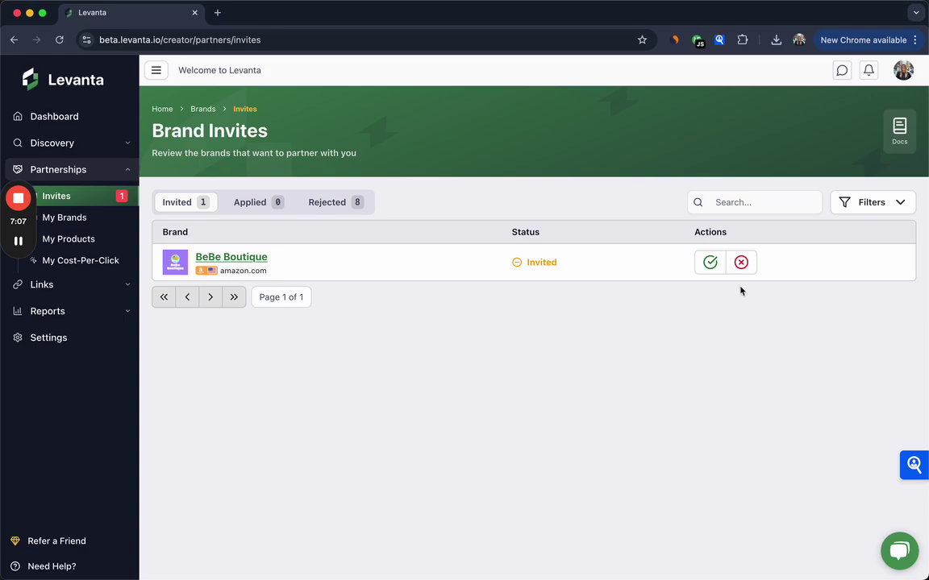
Review the applied and rejected brand invites, and open the list of partnered brands
click(252, 202)
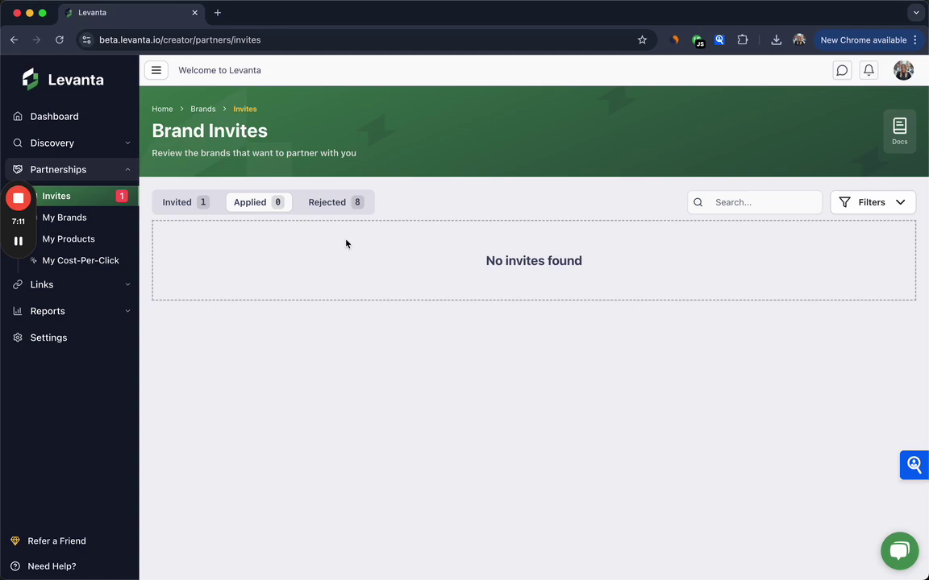
click(321, 205)
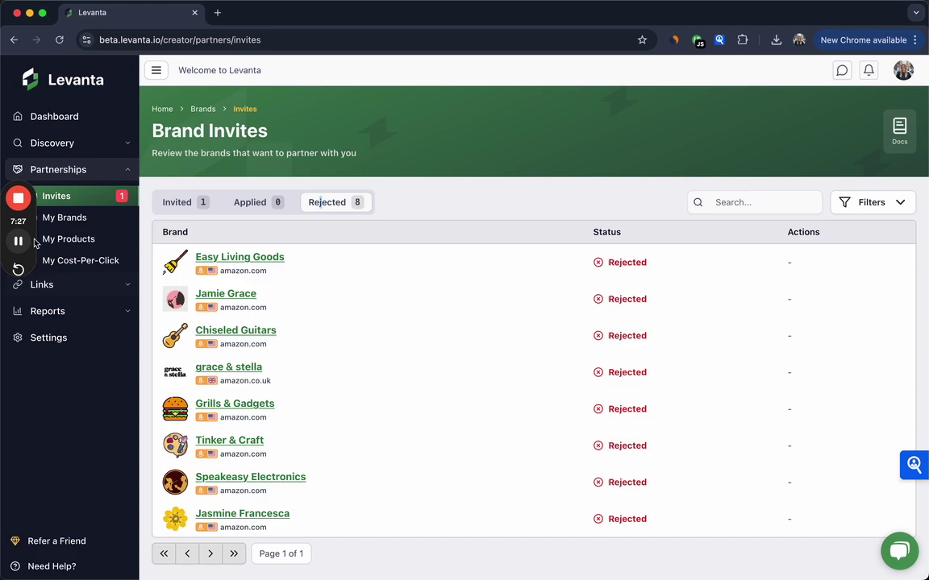
click(54, 216)
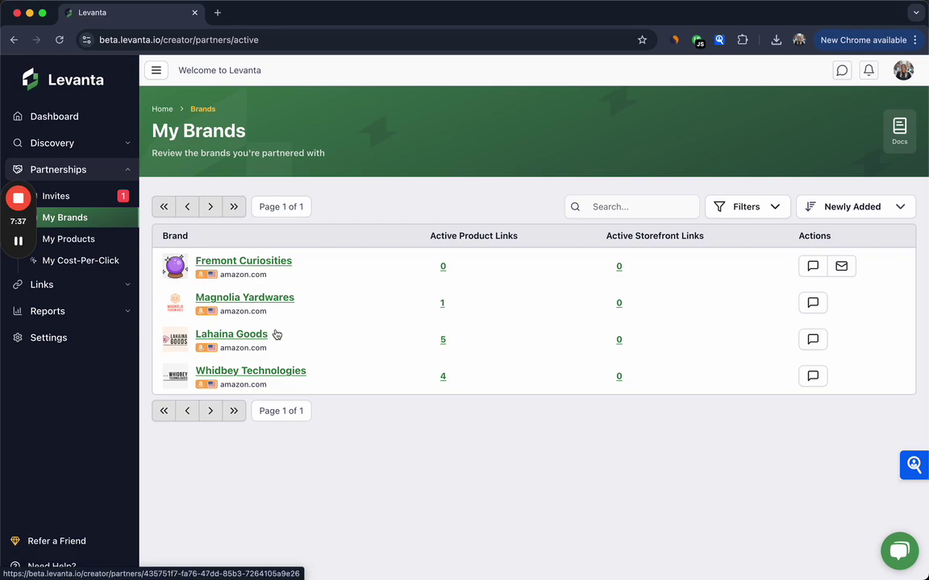
Browse My Products and open the product details of the Amazon Fire 7 Kids tablet
click(60, 239)
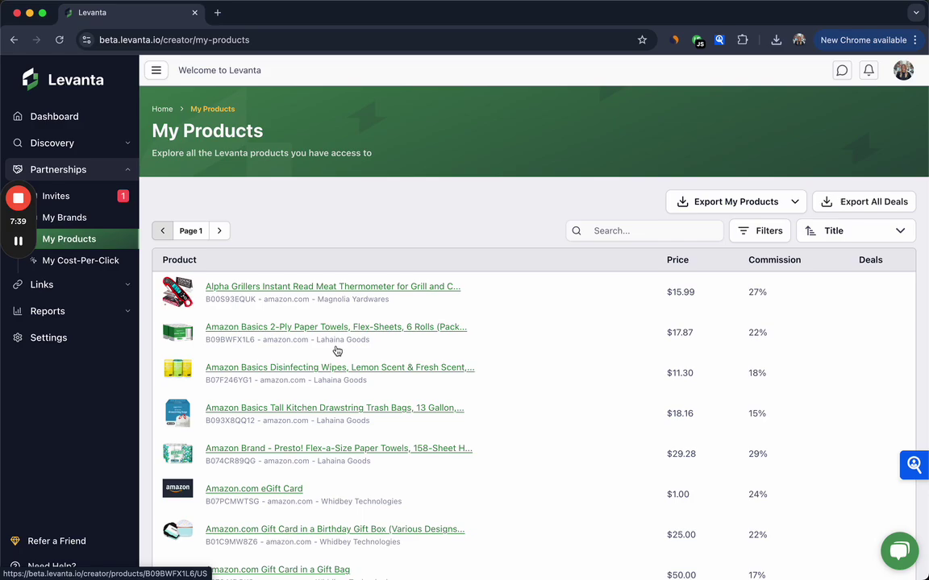
scroll(335, 333, down, 5)
scroll(335, 348, up, 3)
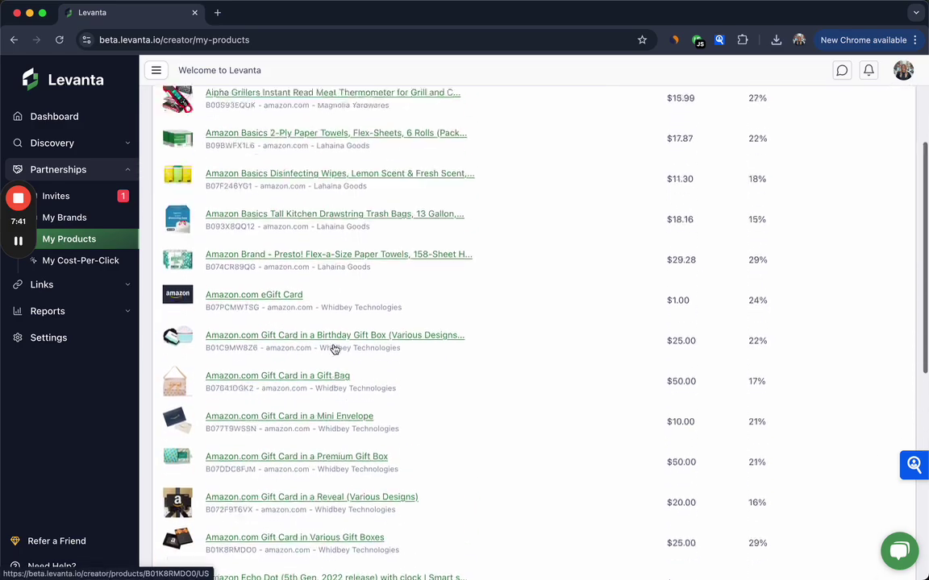
scroll(725, 389, down, 3)
scroll(657, 396, down, 3)
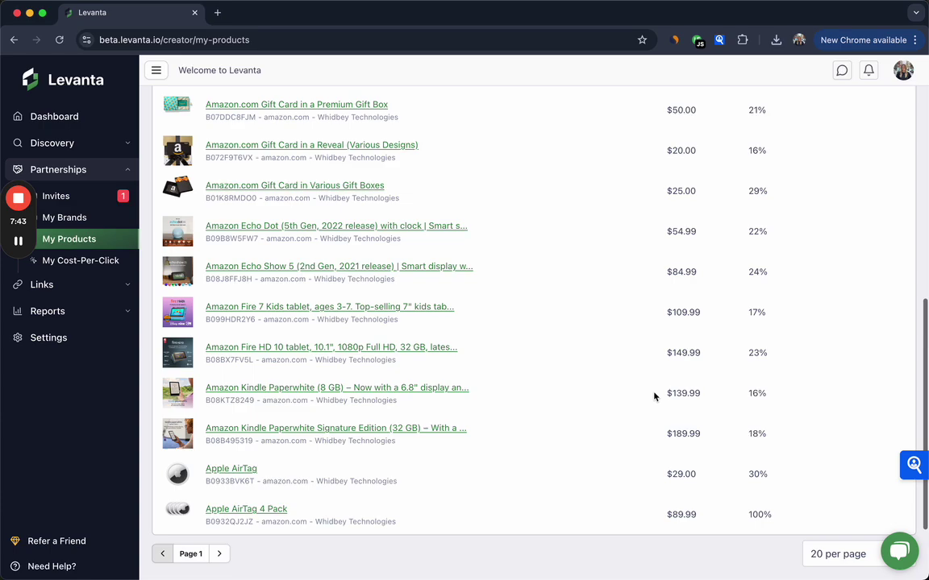
click(245, 313)
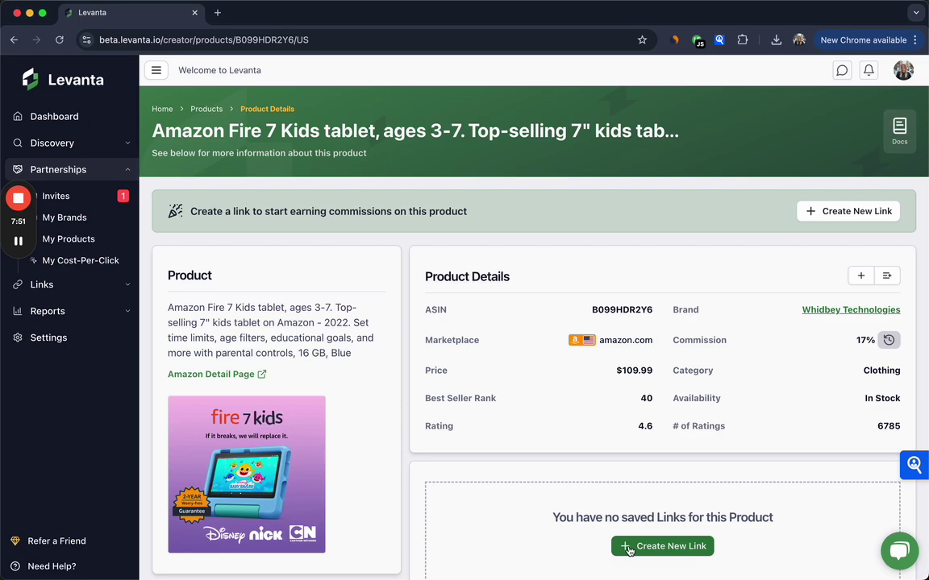
Open the Performance Report and examine its date range presets and earlier calendar months without changing the range
click(48, 312)
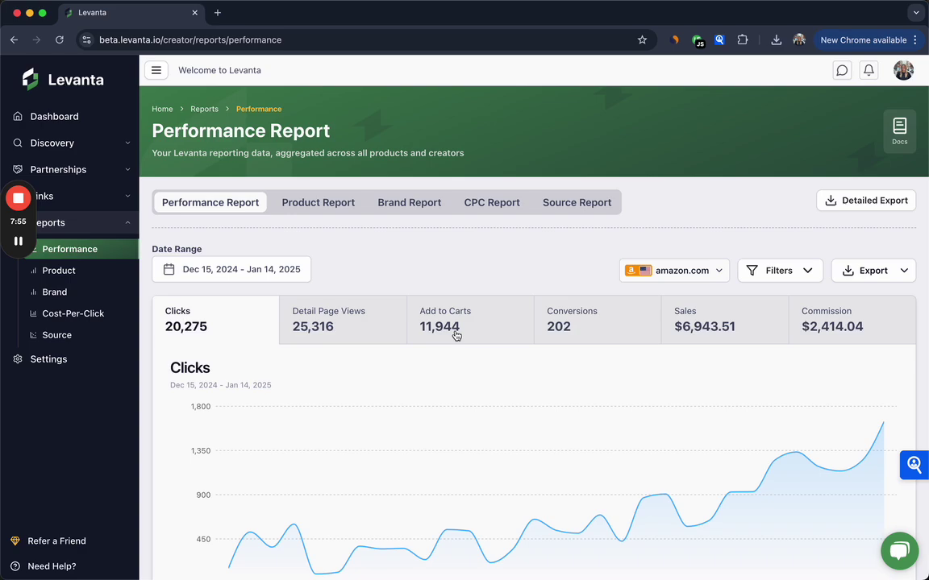
click(202, 271)
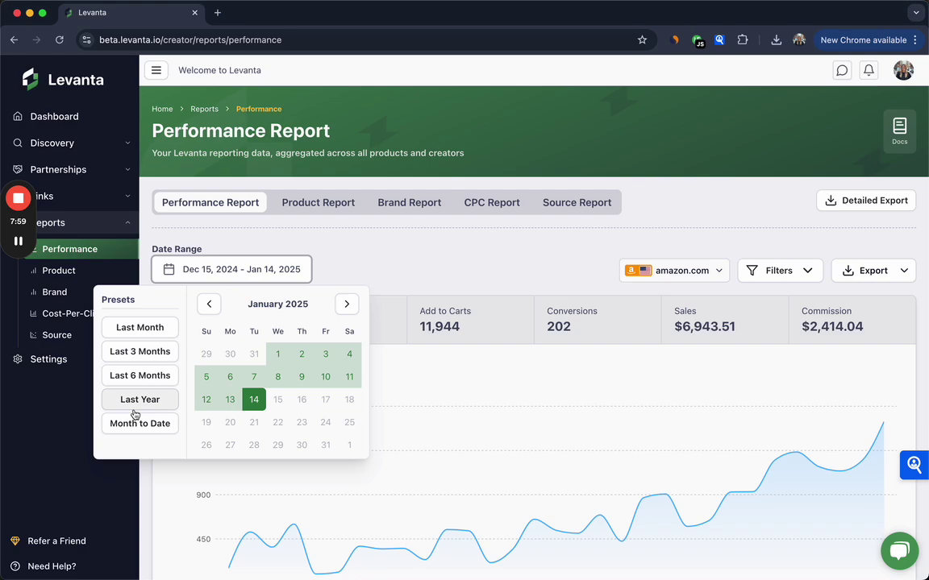
click(208, 304)
click(208, 304)
click(209, 304)
click(382, 273)
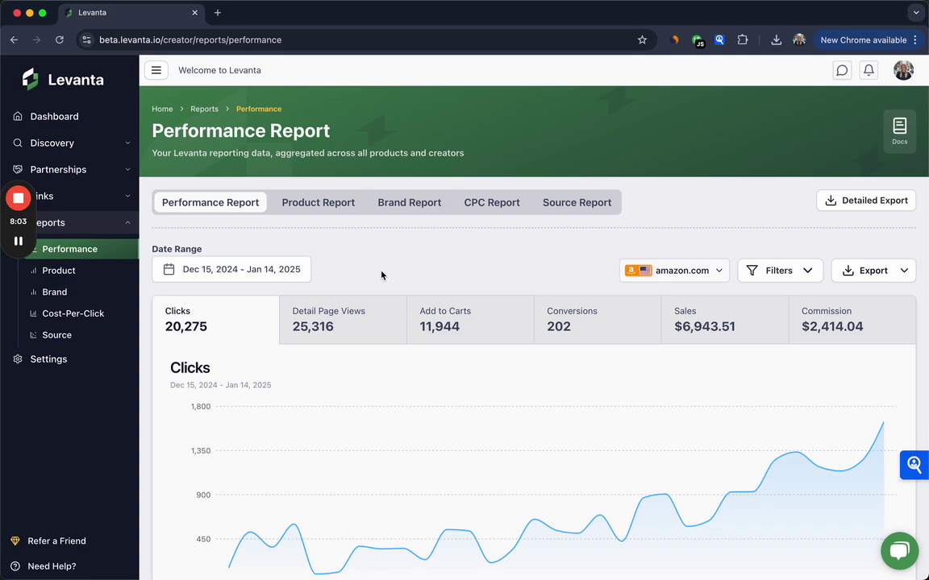
View the Product, Brand, CPC and Source reports in turn
click(321, 207)
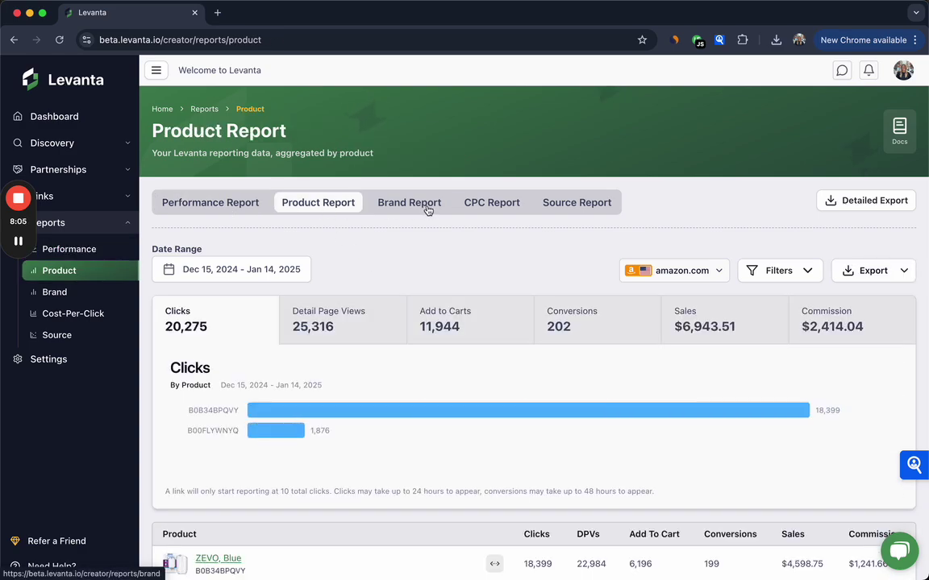
click(428, 209)
click(468, 207)
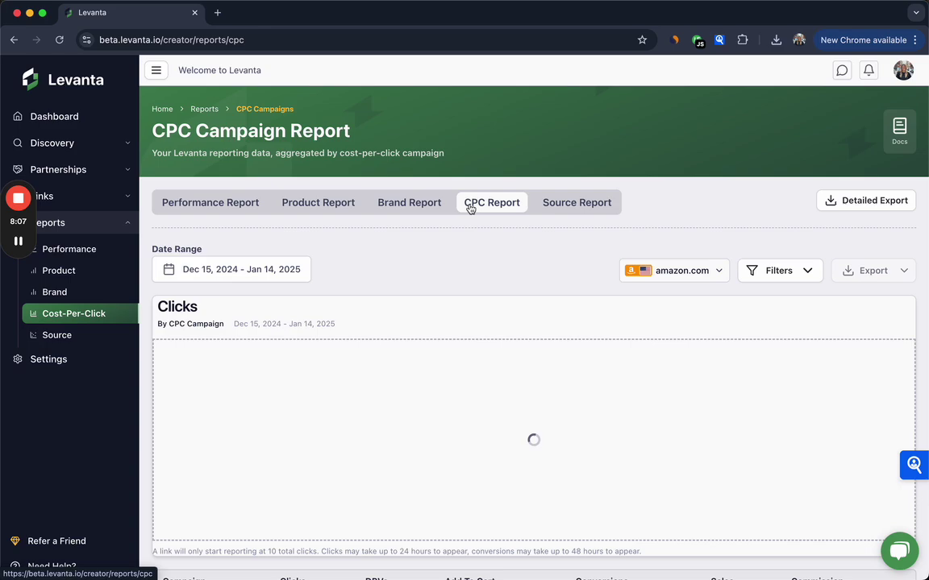
click(569, 212)
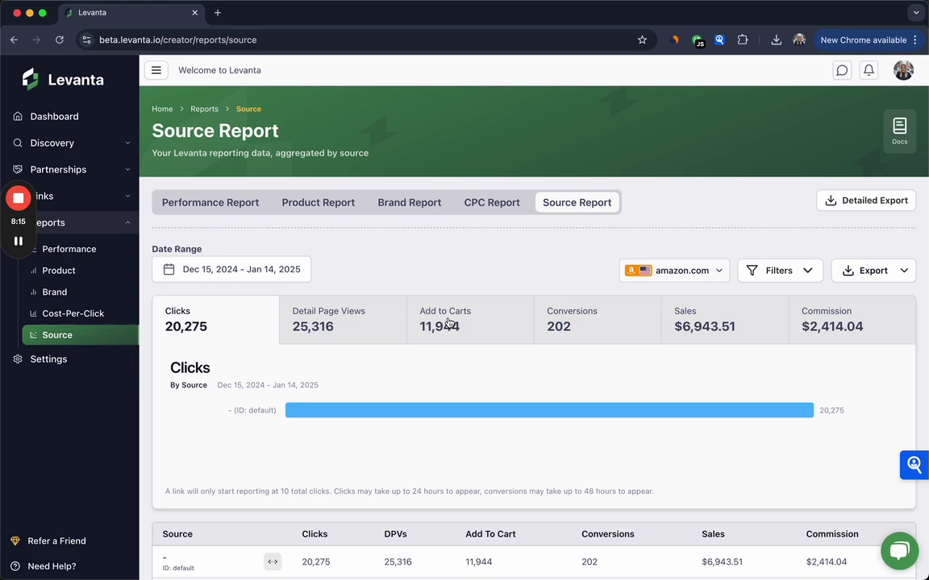
Open the Performance Report filters and examine the brand, product and source choices without applying any
click(197, 211)
click(775, 271)
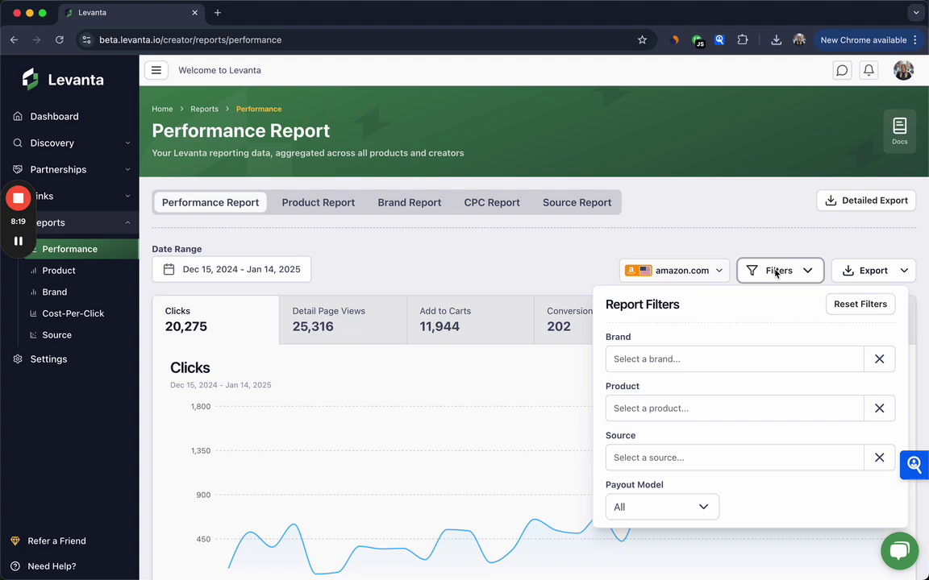
click(652, 368)
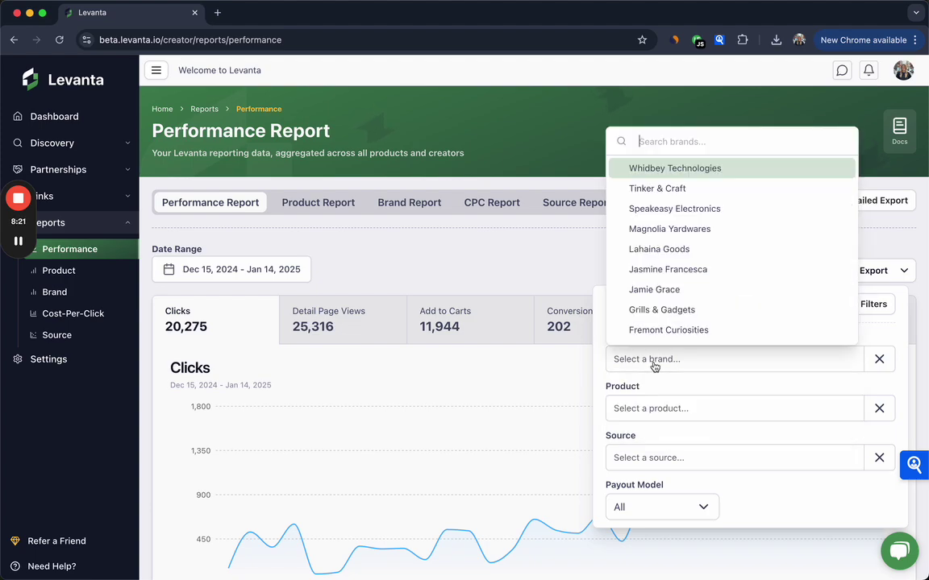
click(698, 392)
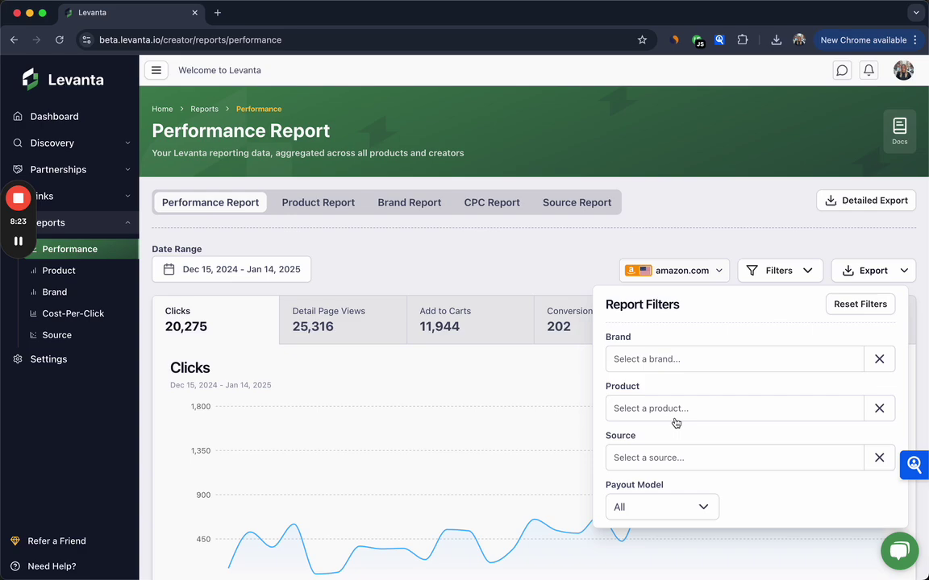
click(673, 414)
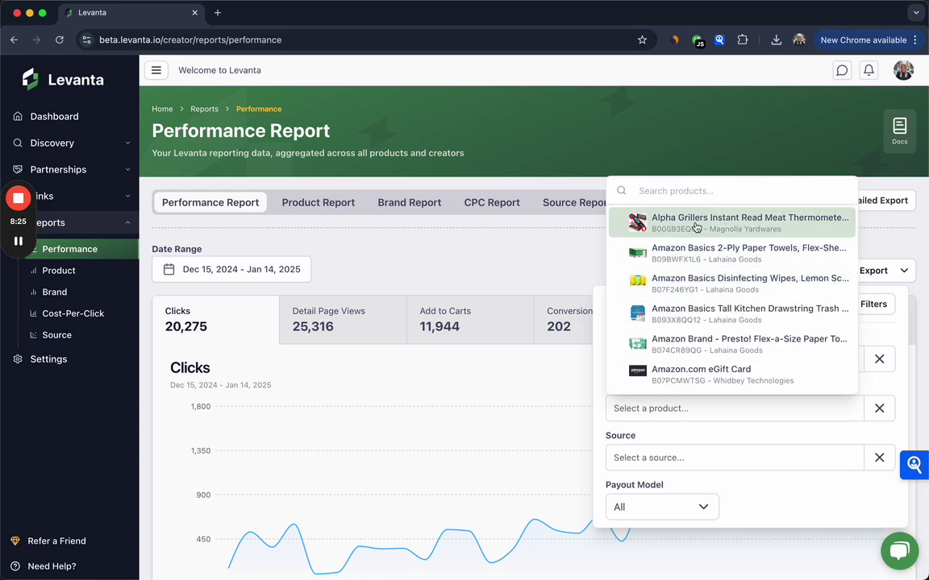
click(647, 460)
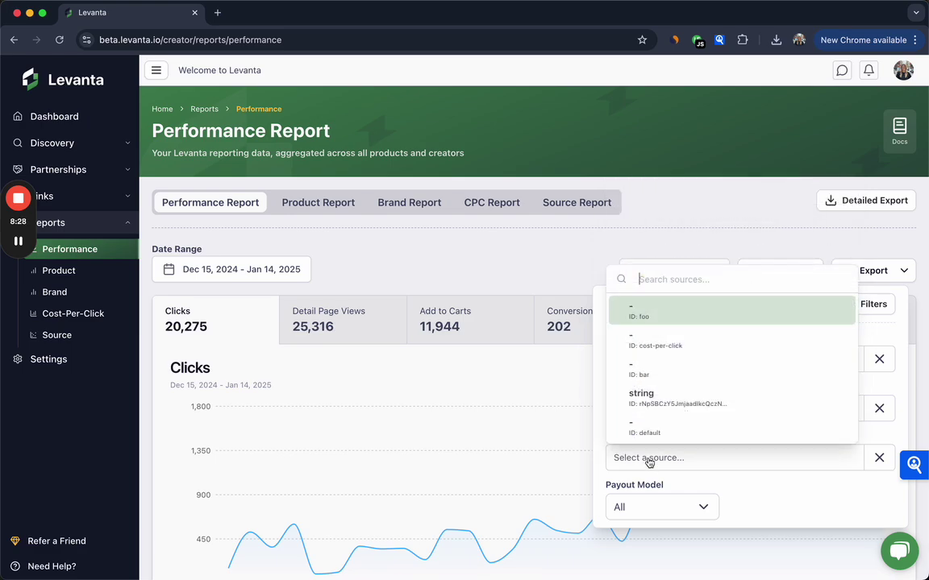
click(731, 482)
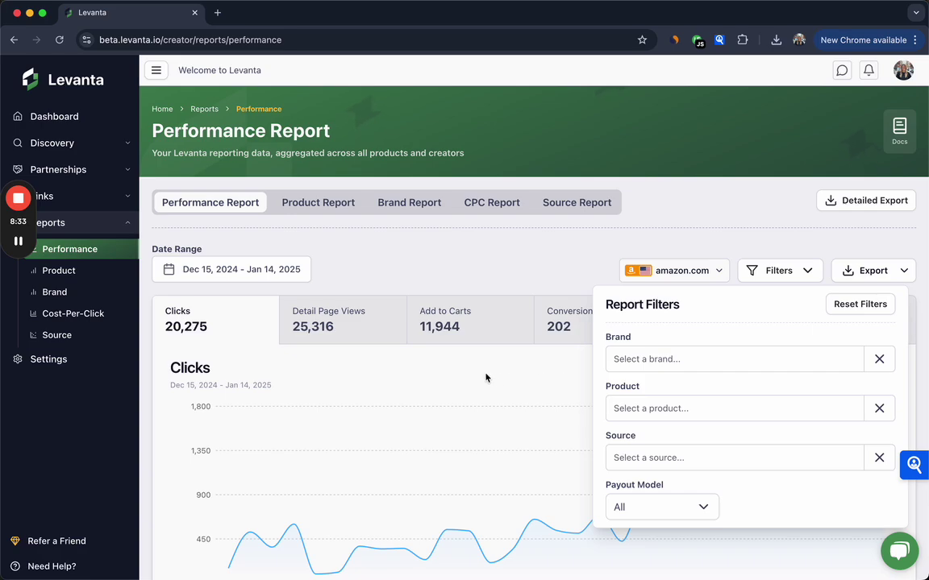
click(461, 378)
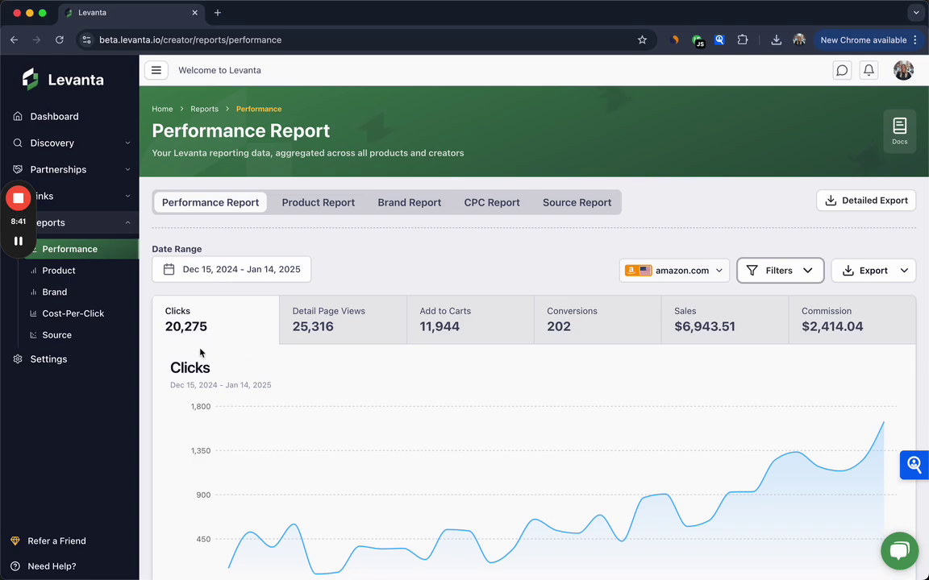
Open the user settings and review the profile and the list of teams with their types and roles
click(44, 360)
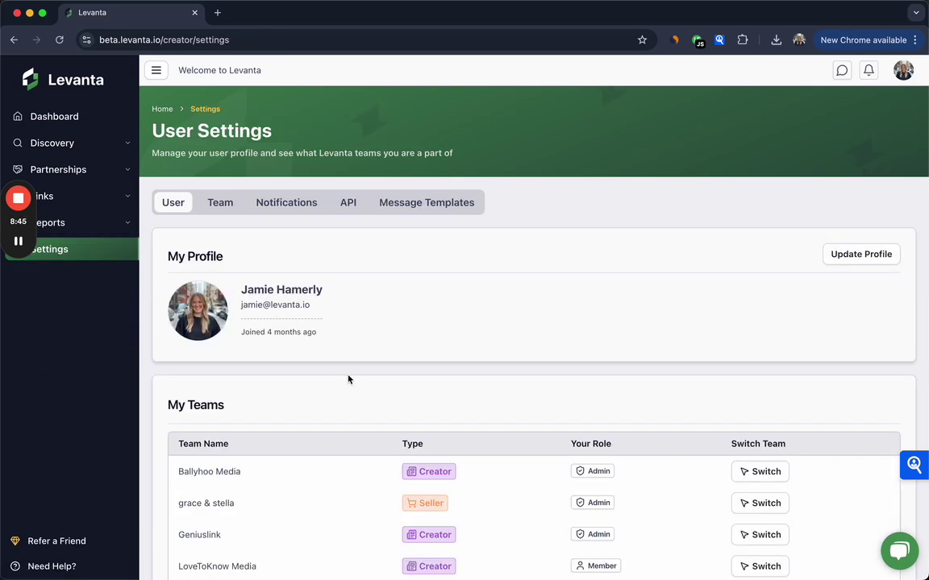
scroll(353, 376, down, 5)
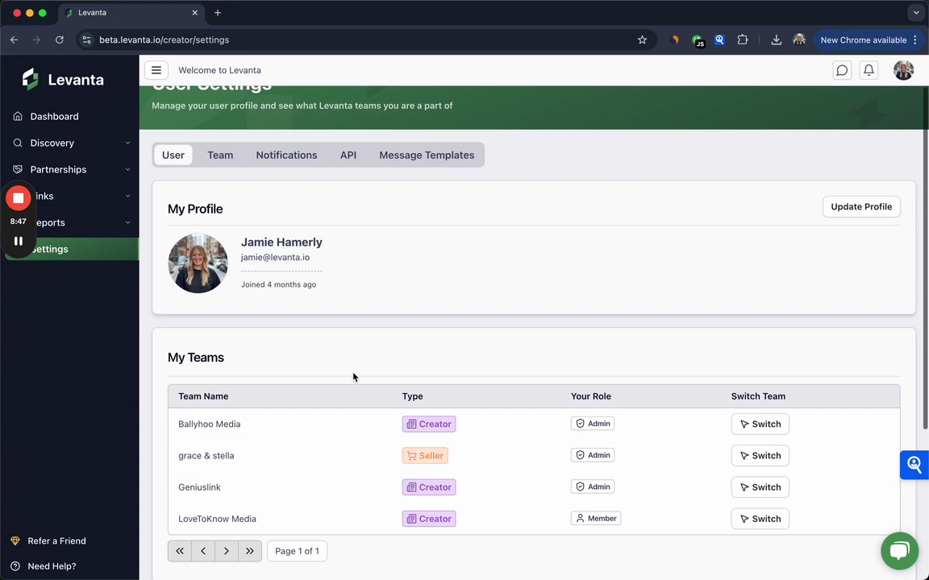
scroll(353, 376, up, 1)
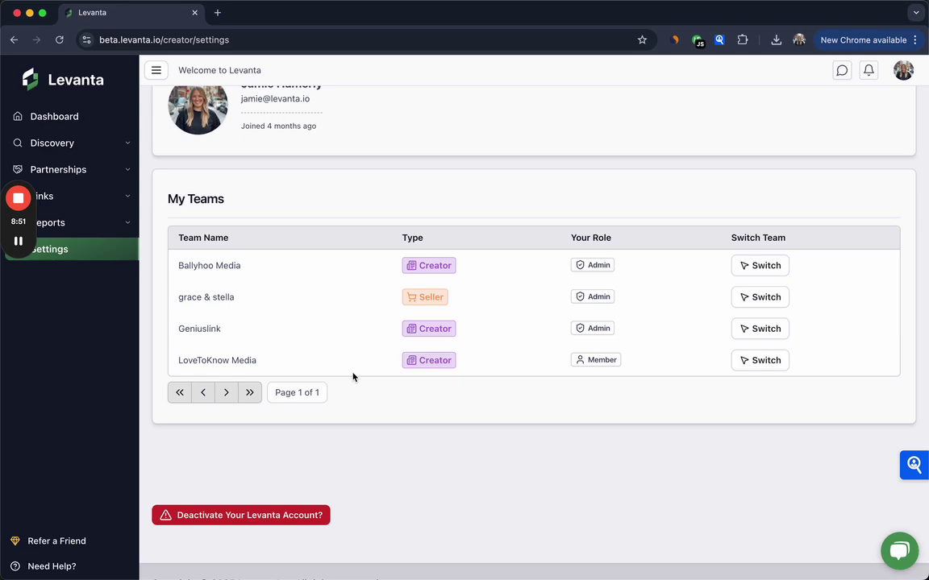
scroll(357, 377, up, 1)
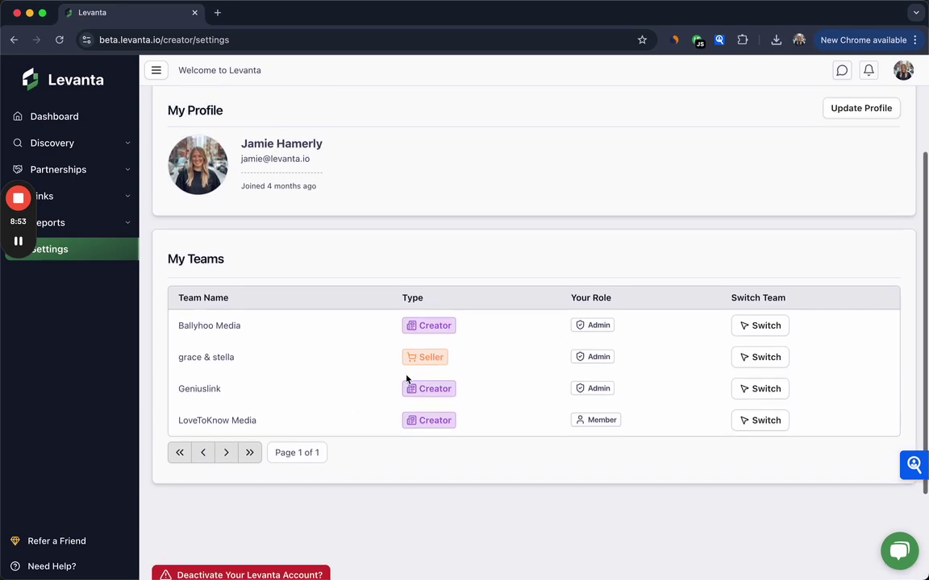
scroll(437, 376, down, 3)
scroll(437, 377, up, 4)
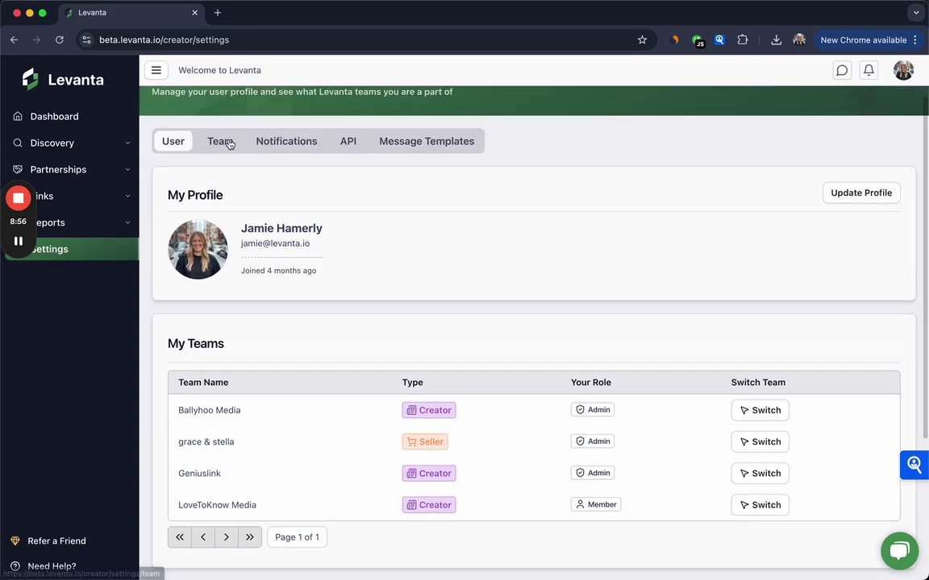
Review the team settings, covering team members, team invites, and the creator profile's bio and contact email
click(229, 143)
scroll(742, 354, down, 6)
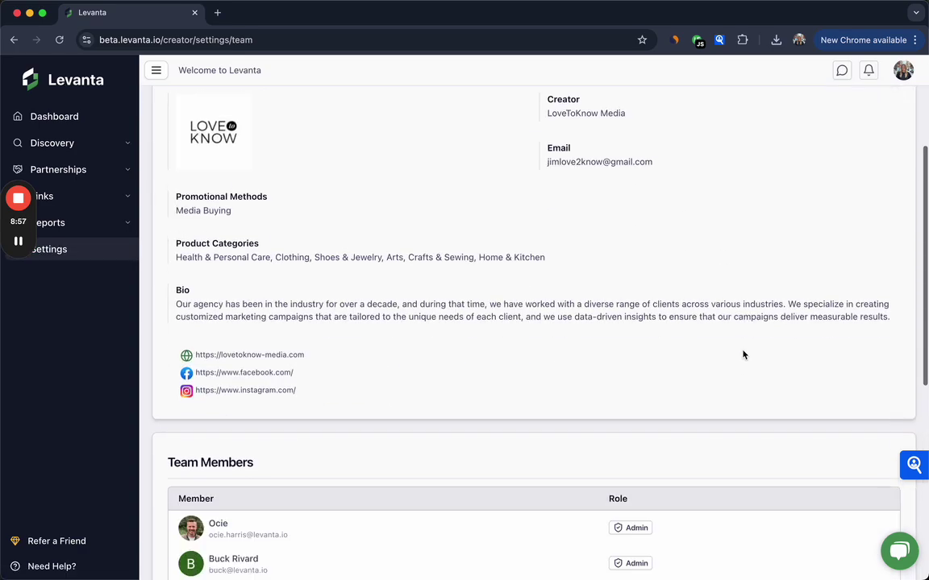
scroll(748, 352, down, 1)
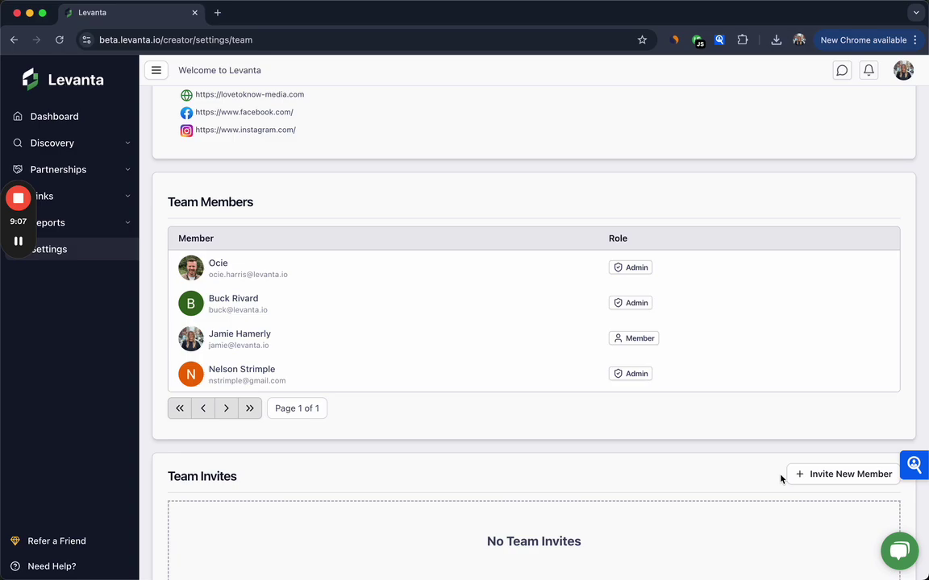
scroll(558, 461, up, 5)
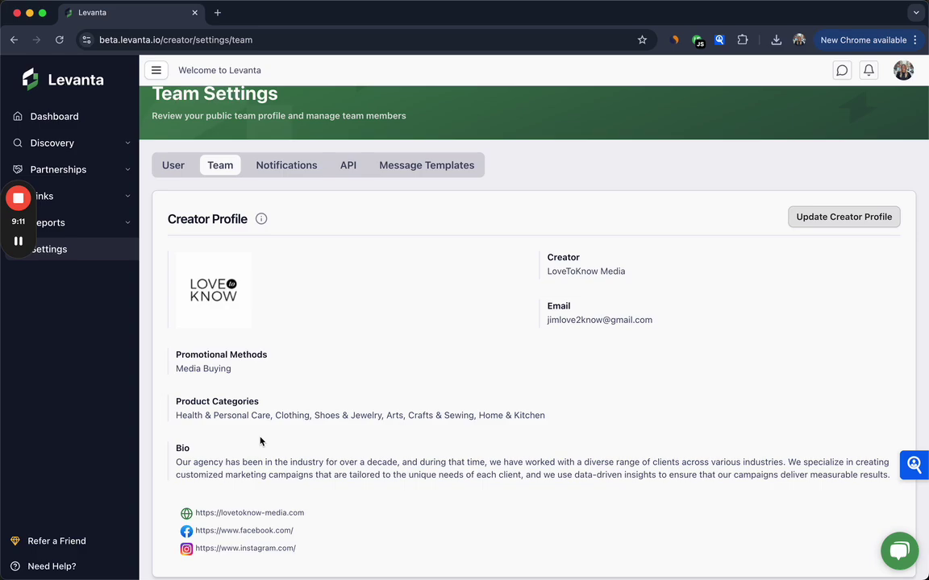
drag(175, 463, 811, 479)
click(565, 473)
drag(545, 322, 649, 322)
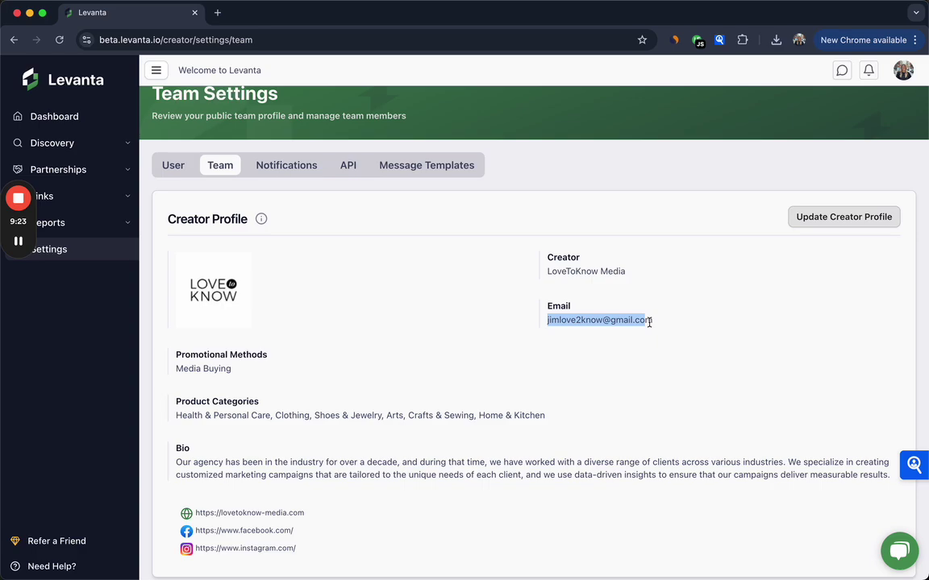
click(653, 326)
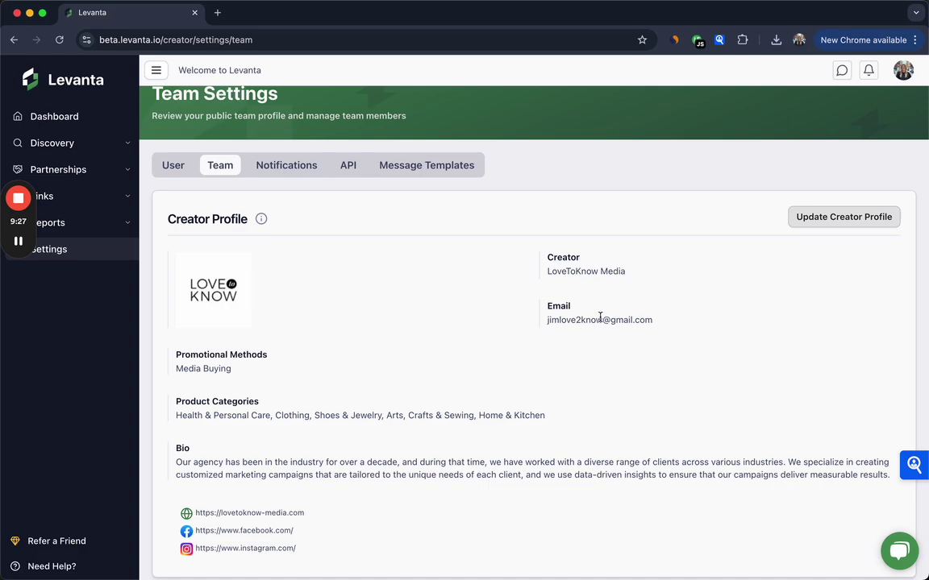
Examine the notification settings and the delivery options for the Removed from Program, Products Disabled and Brand Approved scenarios
click(286, 166)
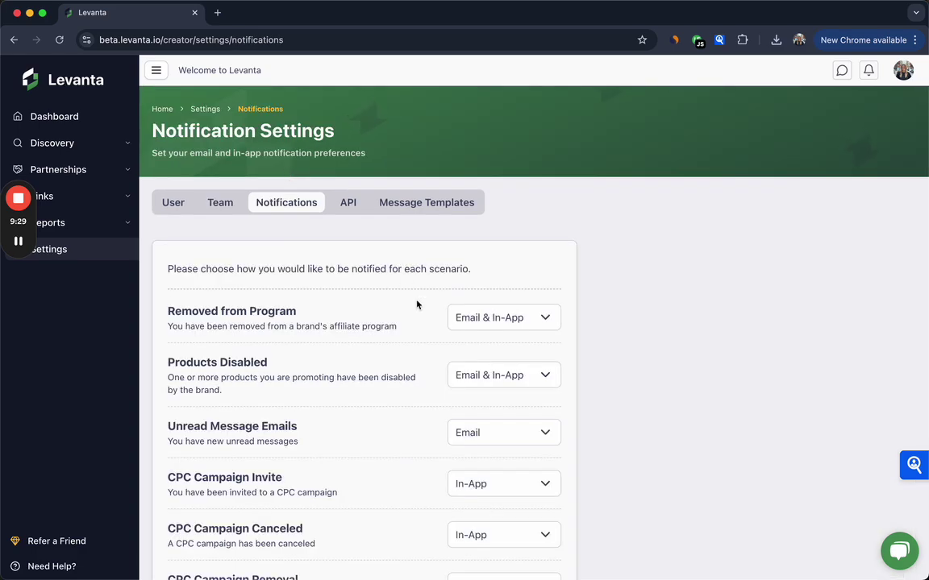
click(492, 322)
click(483, 321)
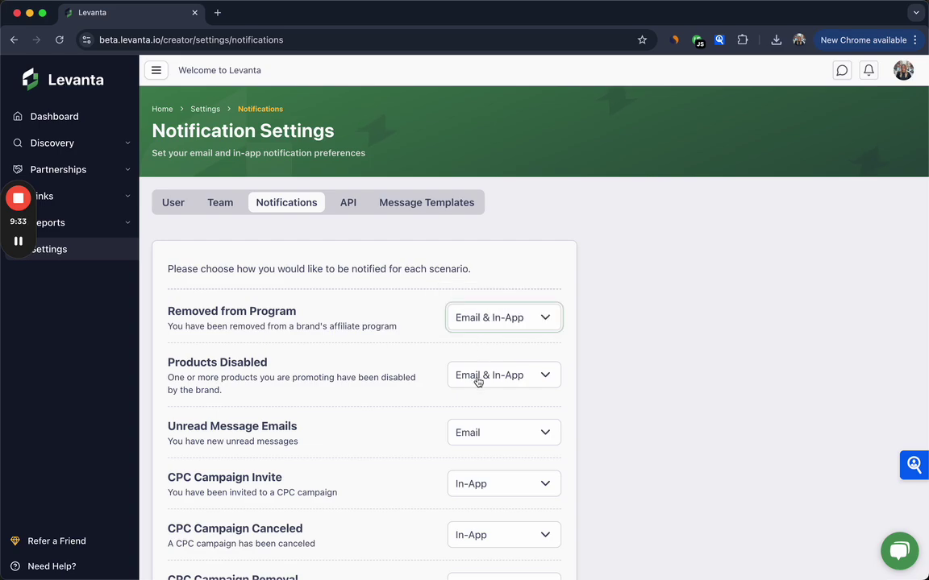
click(478, 381)
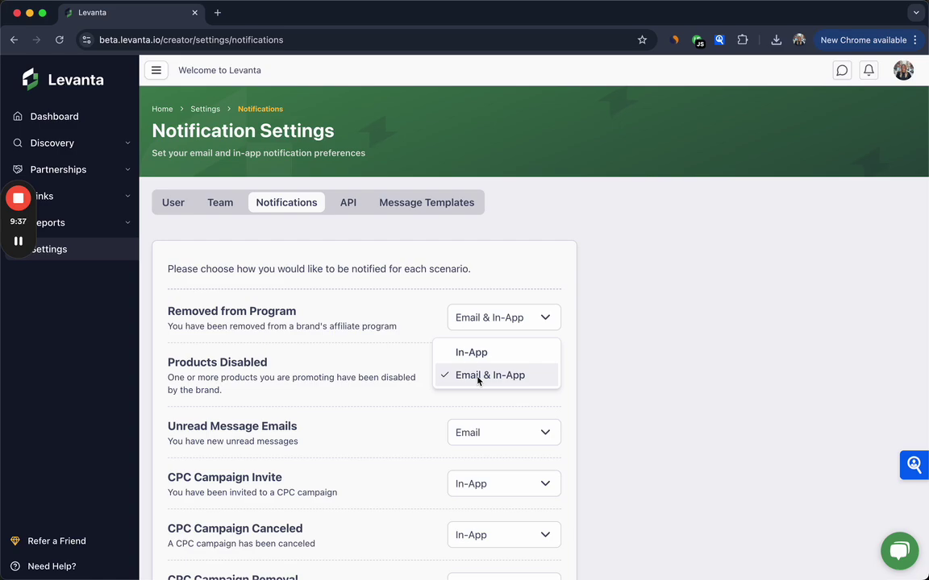
click(382, 367)
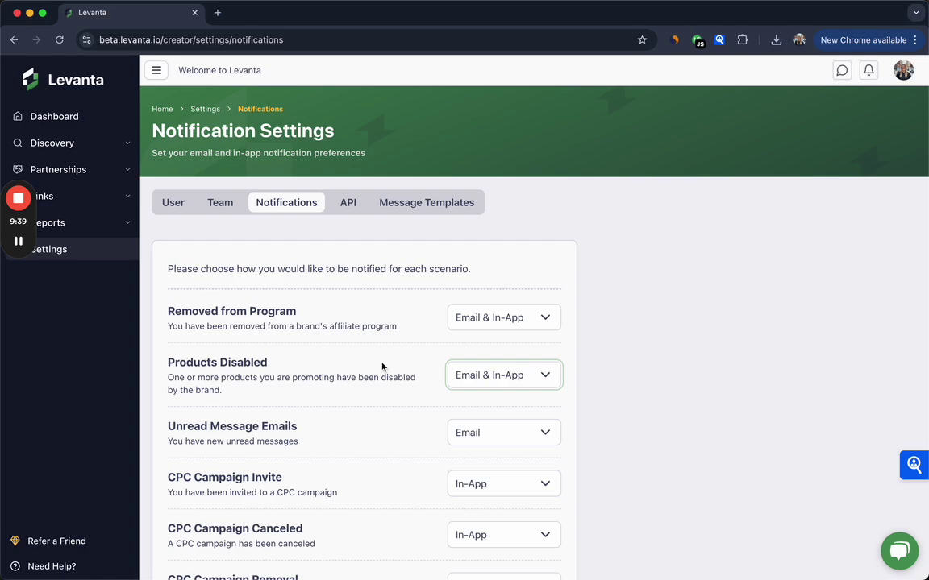
scroll(383, 367, down, 5)
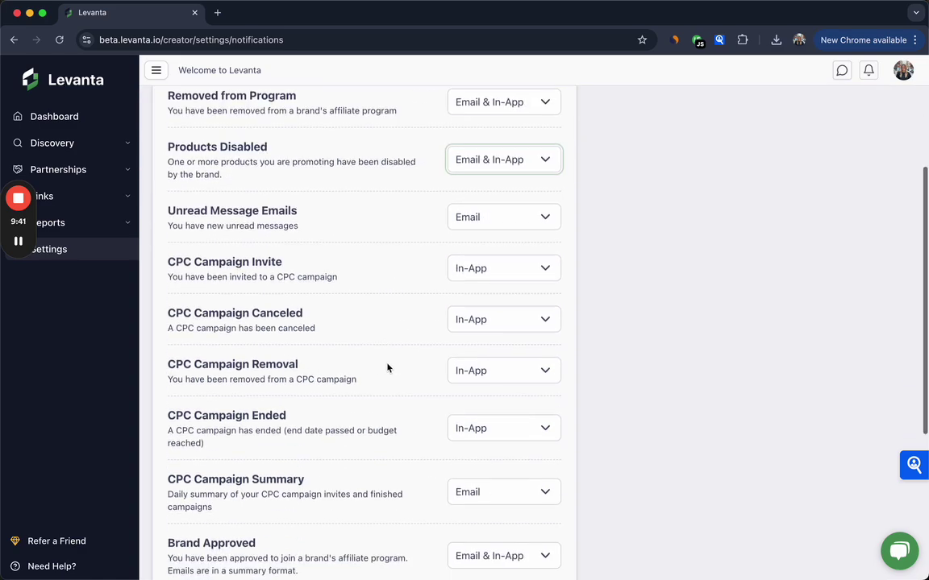
scroll(387, 368, down, 4)
click(468, 378)
click(370, 372)
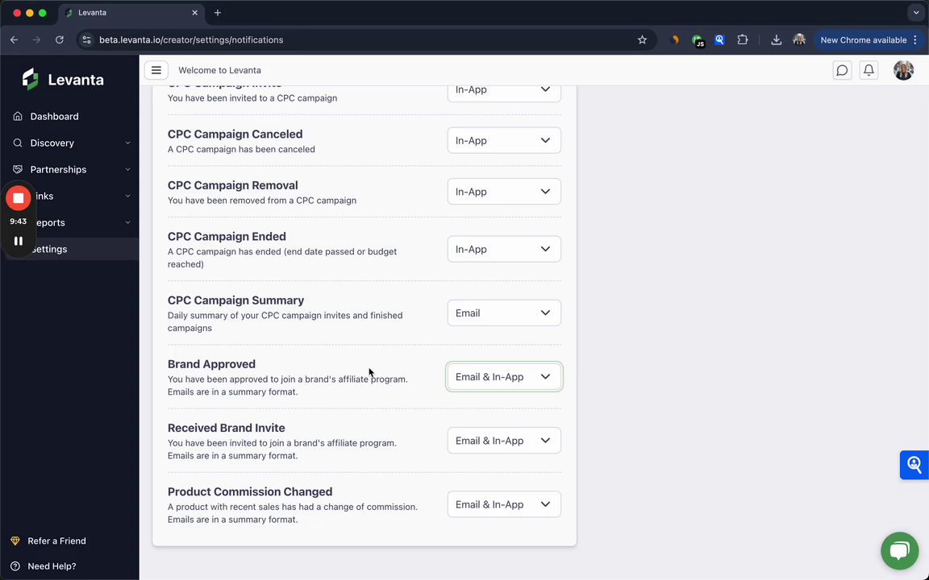
View the API settings and the Message Templates settings in turn
scroll(393, 336, up, 10)
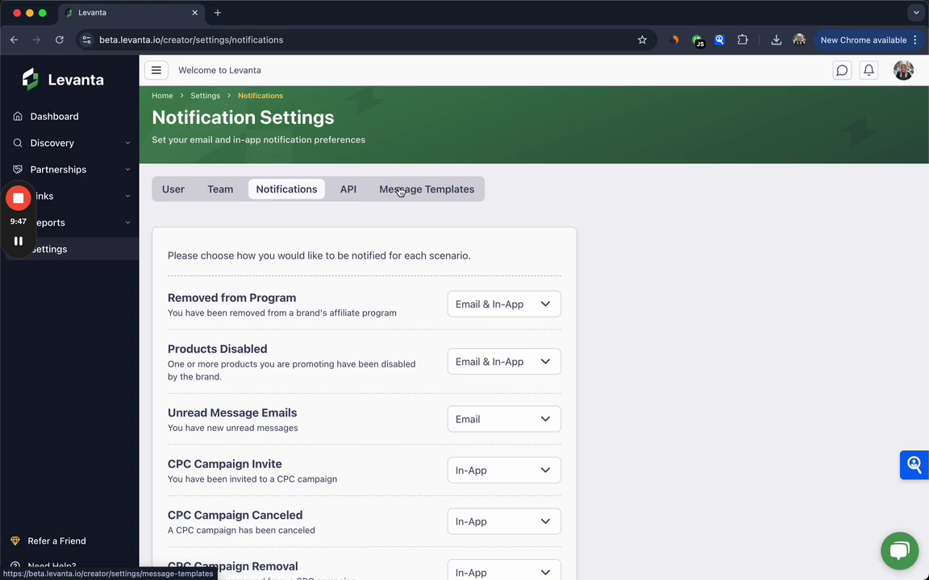
click(348, 188)
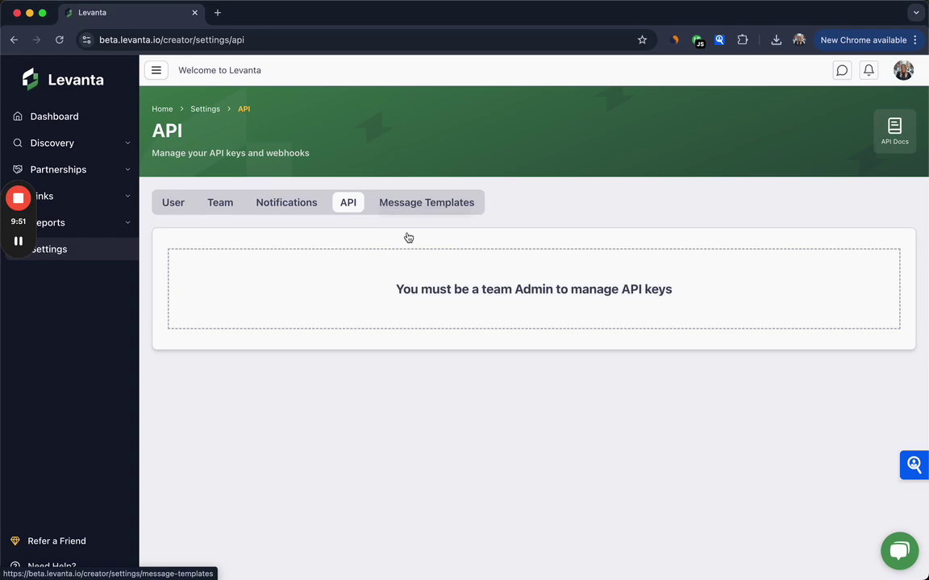
click(402, 207)
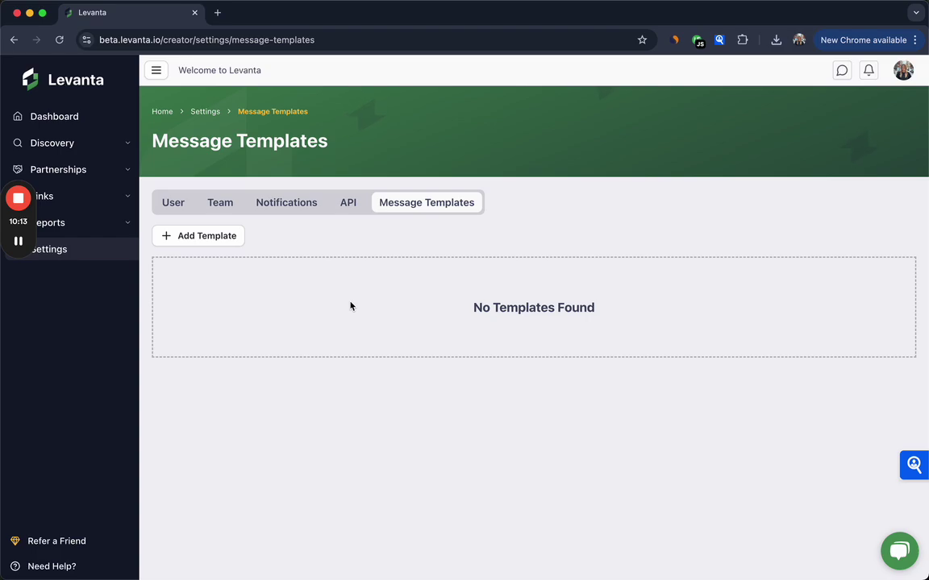
Start a new message to Magnolia Yardwares and check the message template options without inserting one
click(841, 70)
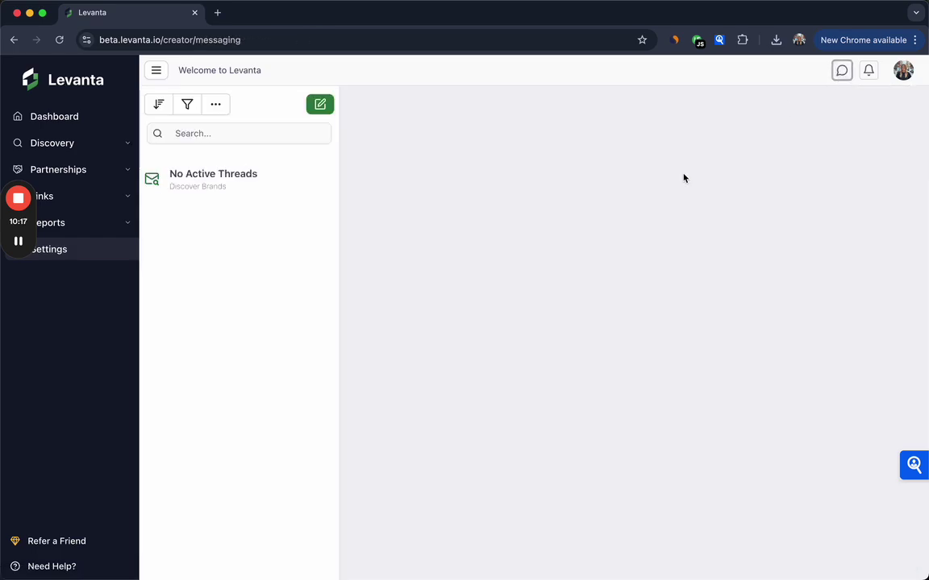
click(320, 104)
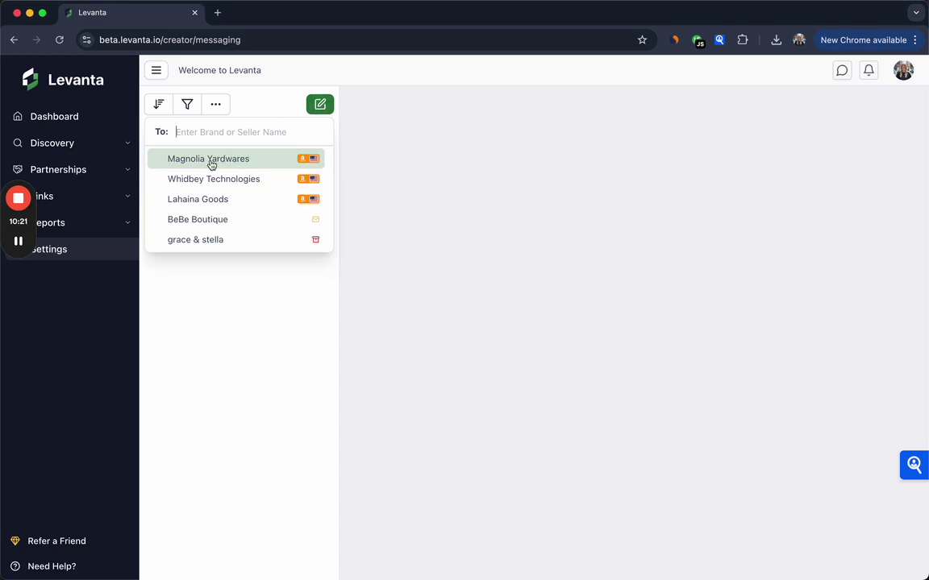
click(210, 161)
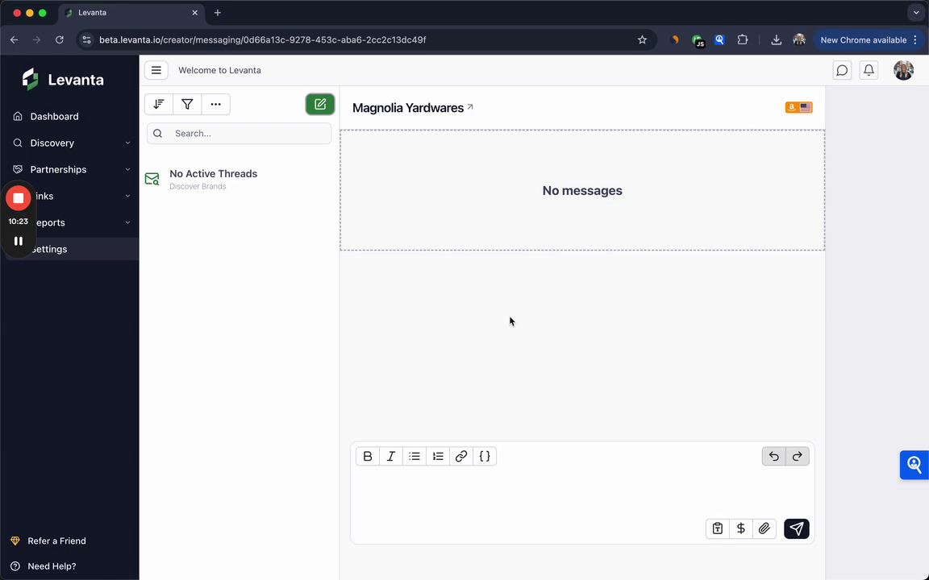
click(428, 490)
click(717, 531)
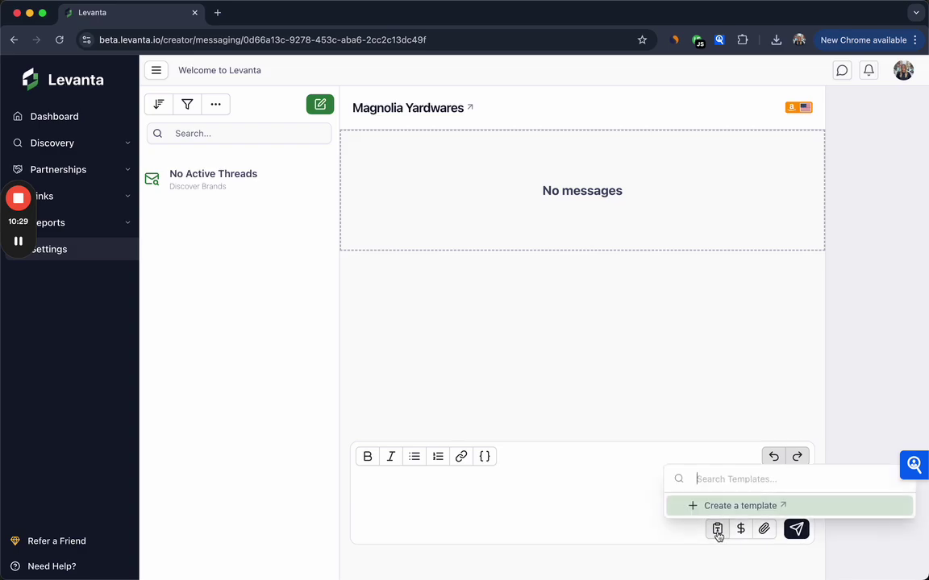
click(608, 484)
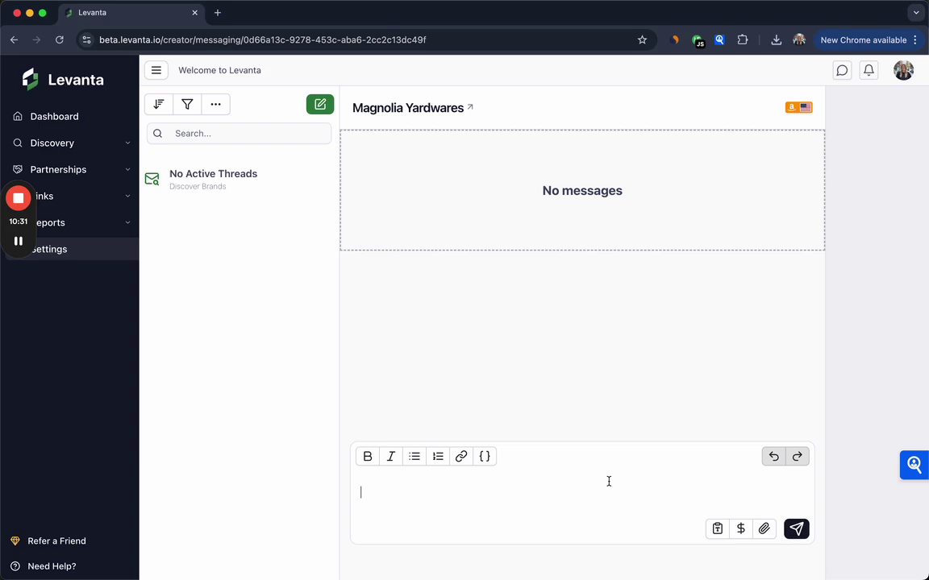
Start a commission change request and select the Alpha Grillers thermometer, AUTOMAN garden hose nozzle and Captain Jack's Neem Oil
click(740, 531)
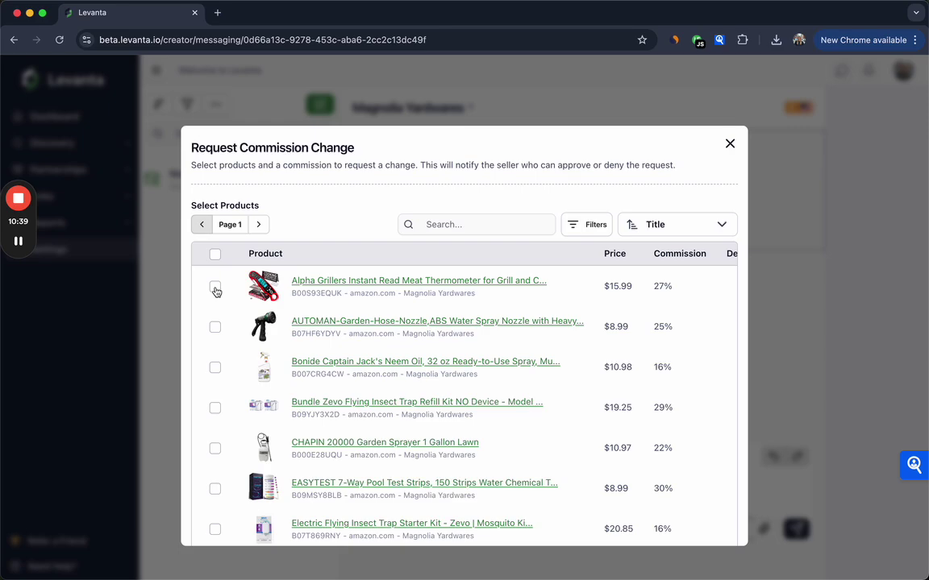
click(215, 287)
click(215, 326)
click(216, 371)
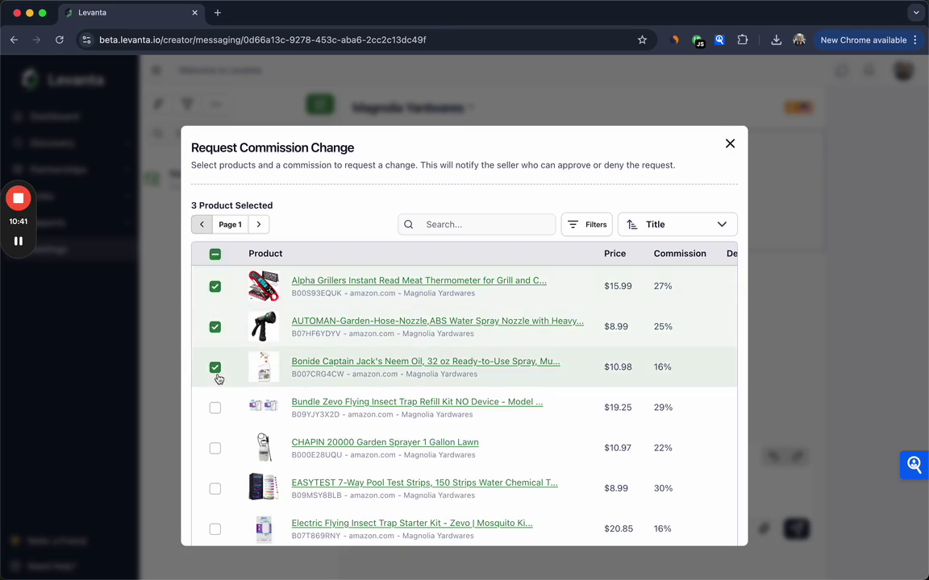
Examine the requested commission and the product list, close the request without sending it, and return to the message text
scroll(290, 365, down, 10)
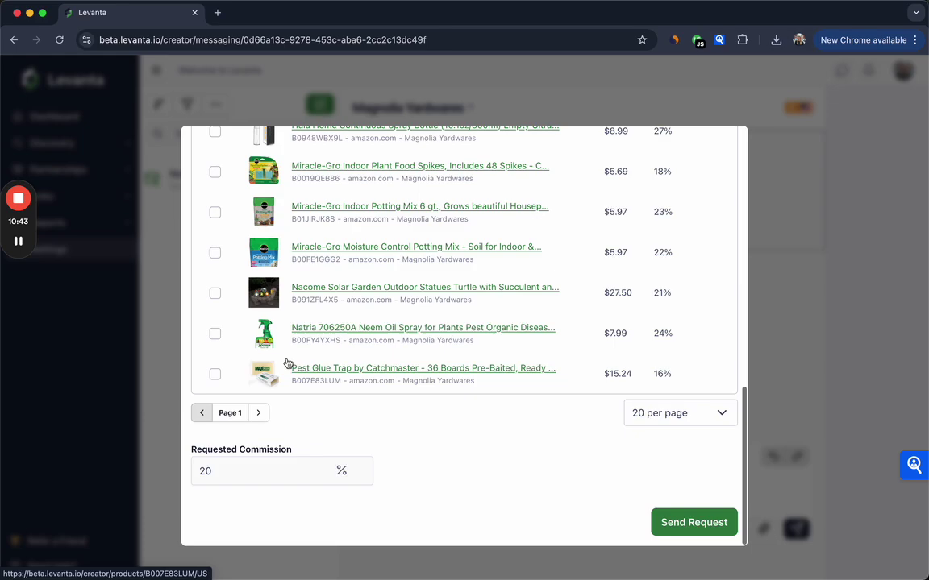
click(233, 468)
drag(232, 468, 191, 472)
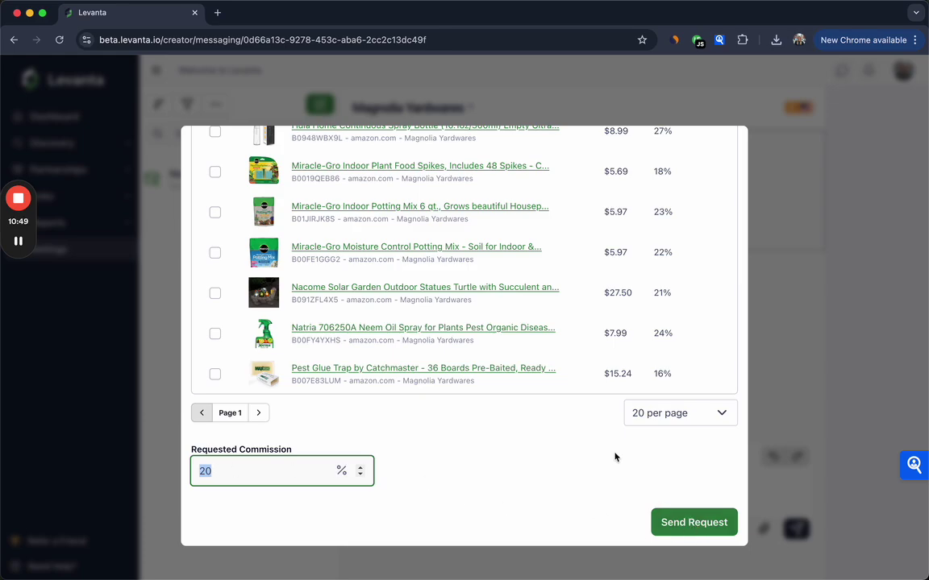
scroll(580, 451, up, 15)
scroll(697, 306, down, 8)
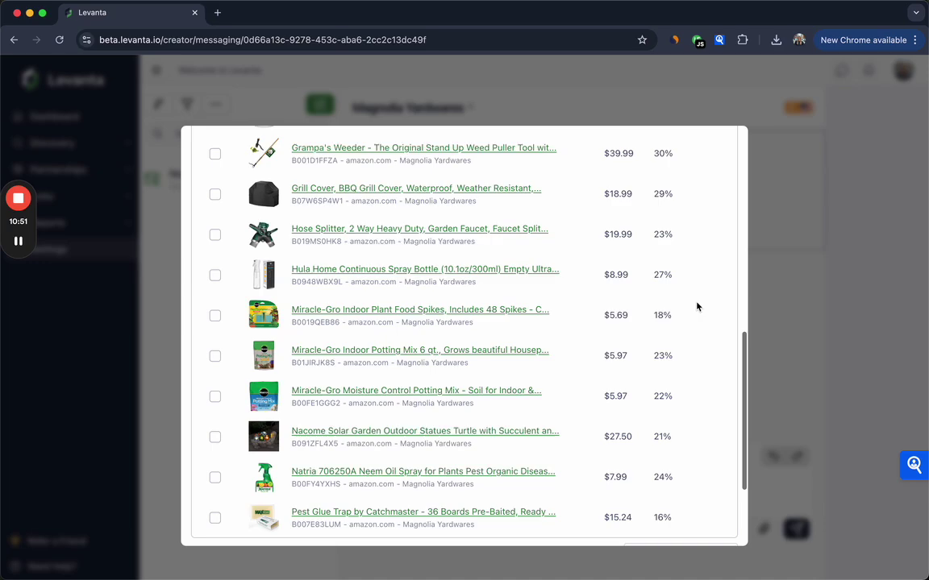
scroll(710, 242, up, 10)
click(726, 143)
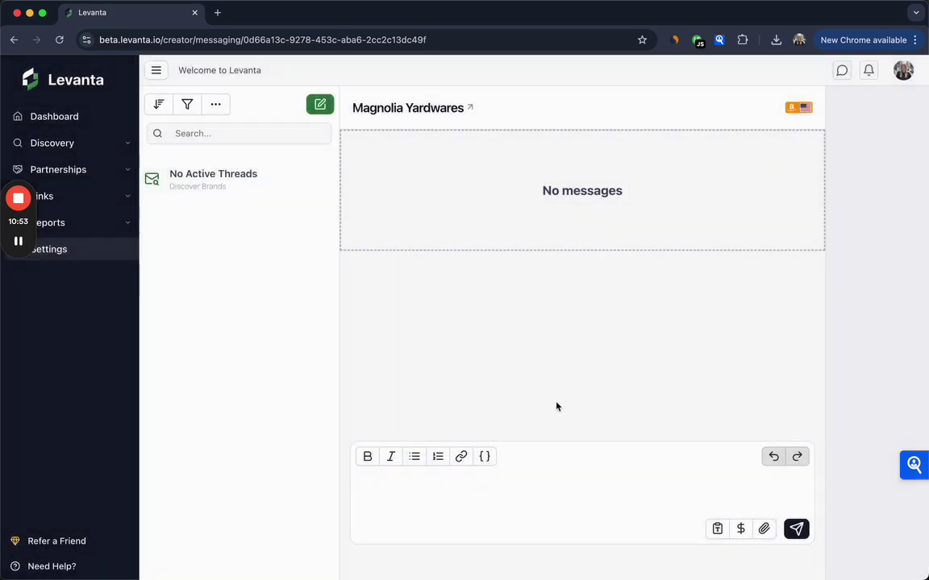
click(418, 495)
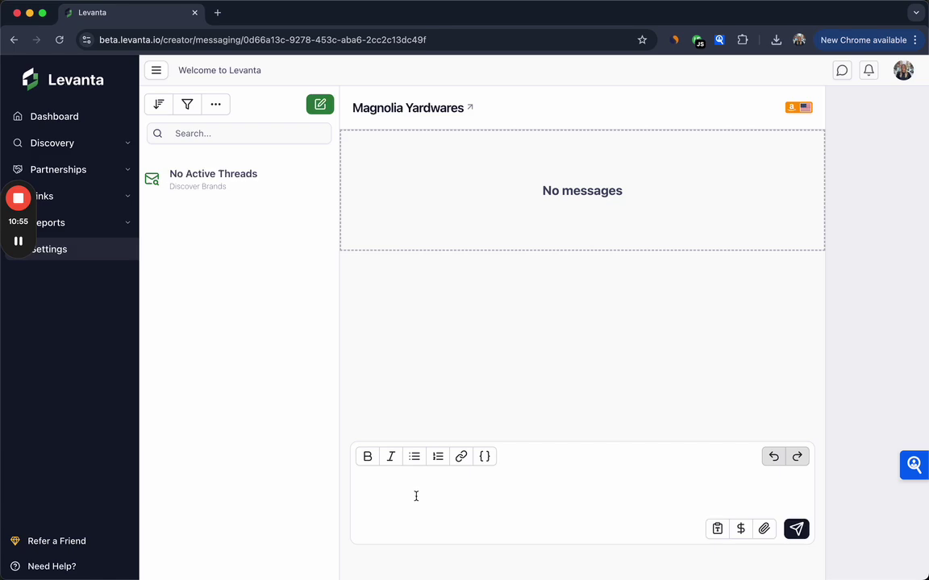